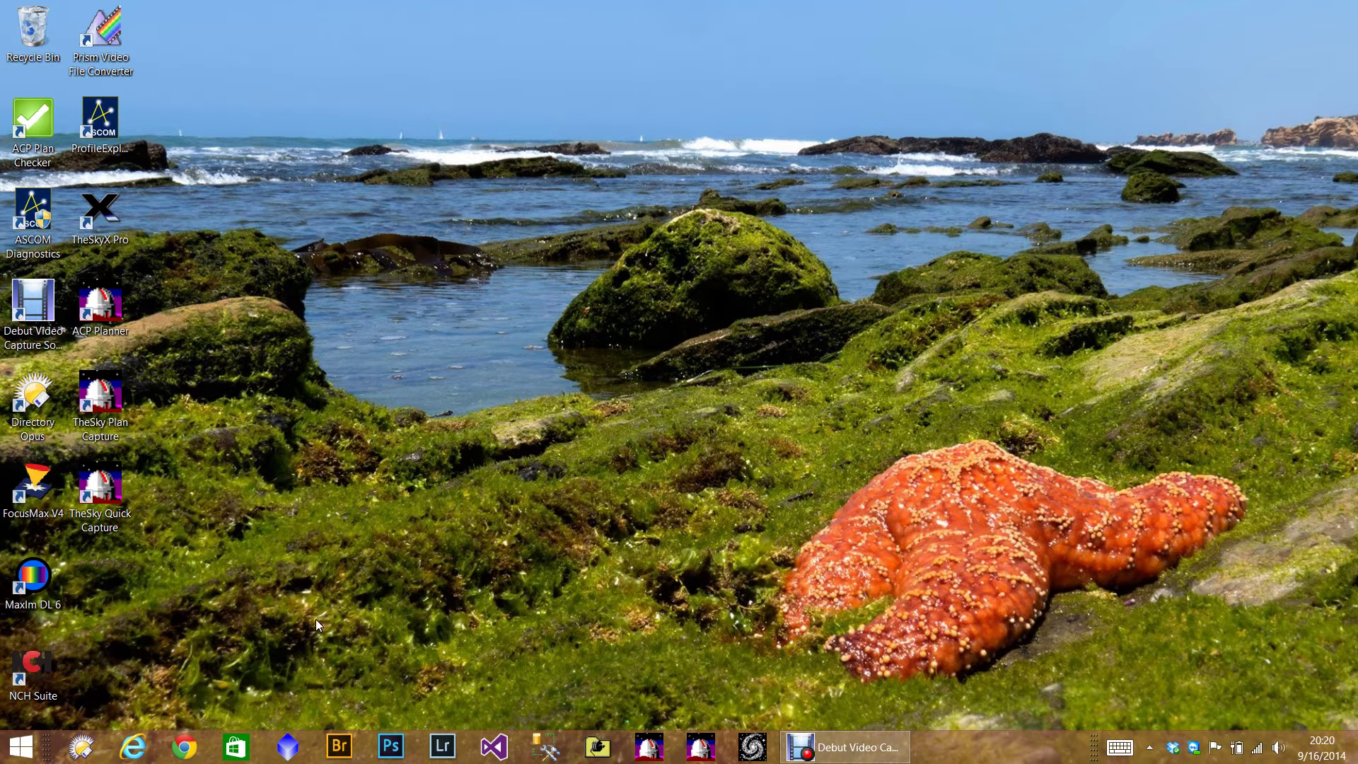
# Step: Launch MaxIm DL 6 from its desktop shortcut
pyautogui.click(44, 579)
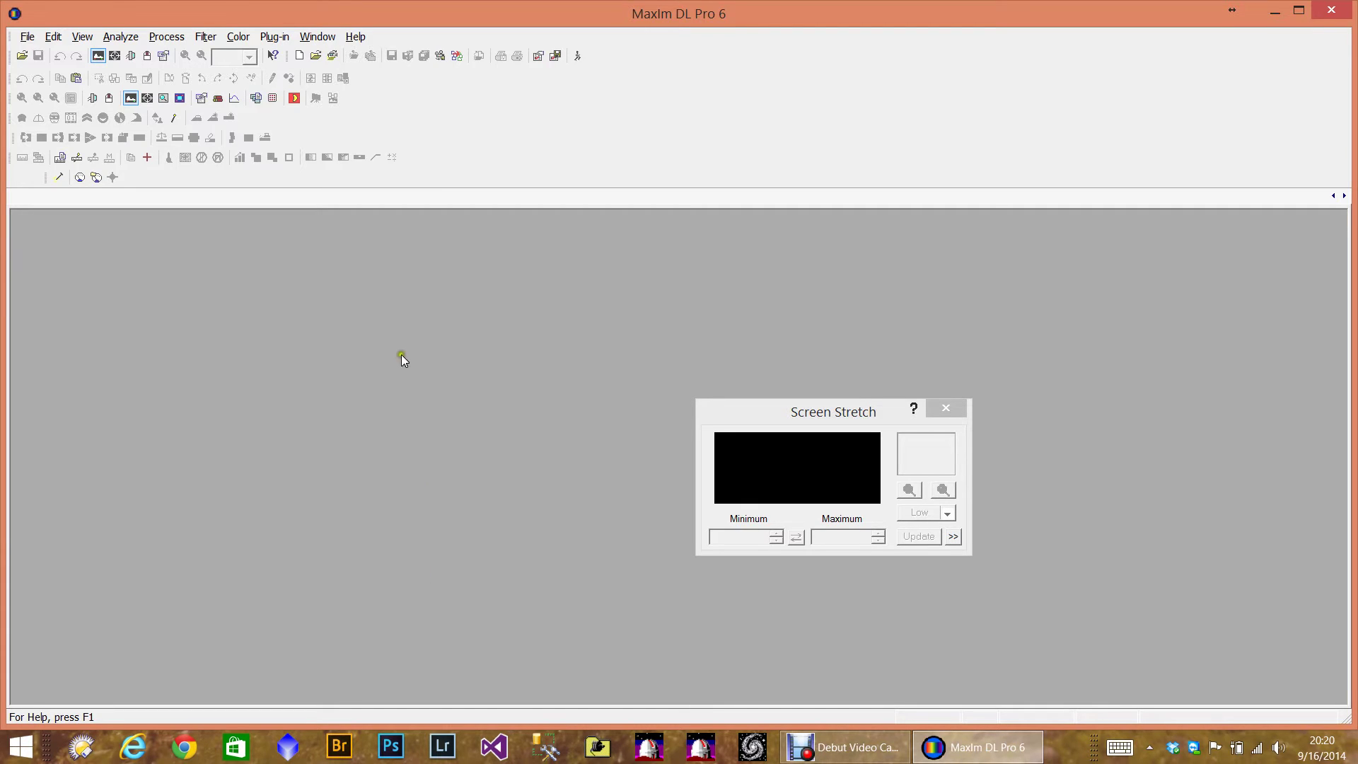
# Step: Close the Screen Stretch window, leaving an empty MaxIm DL workspace
pyautogui.click(952, 408)
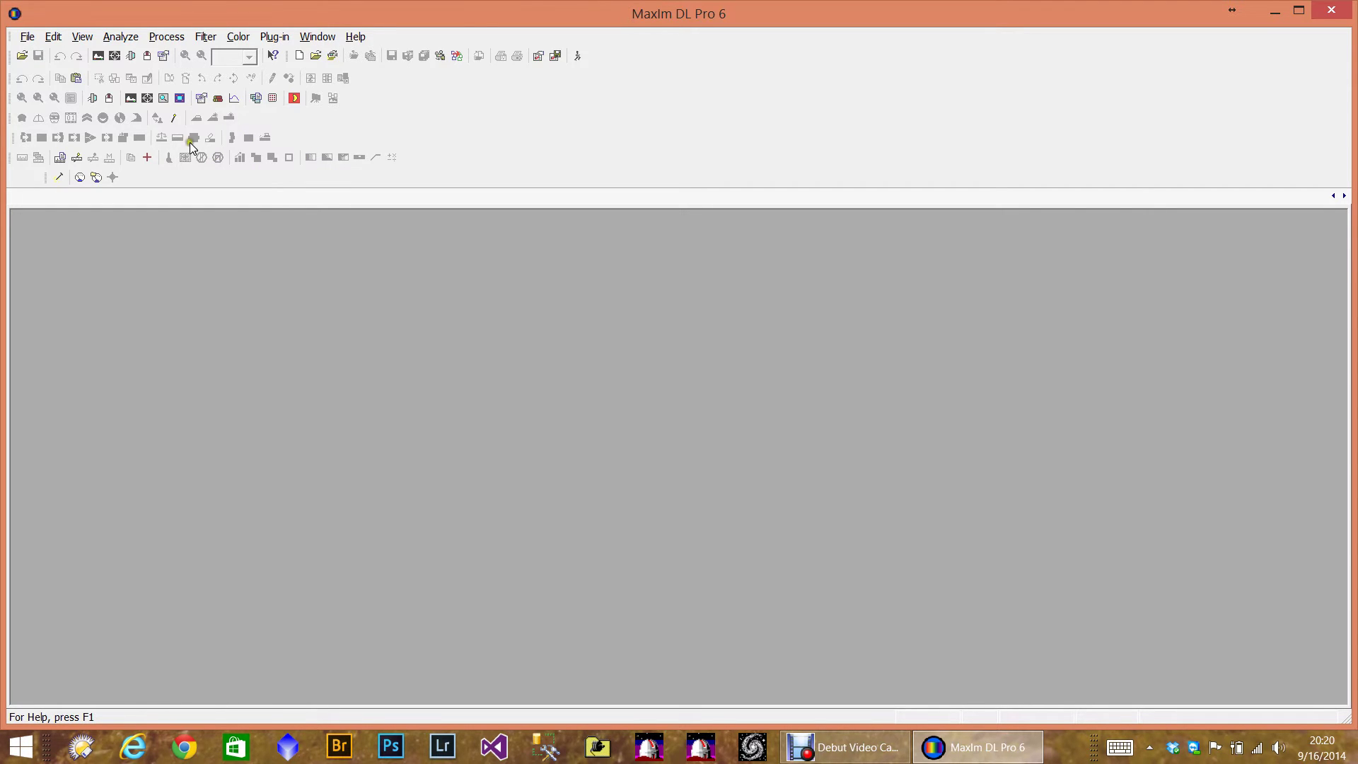
pyautogui.click(248, 276)
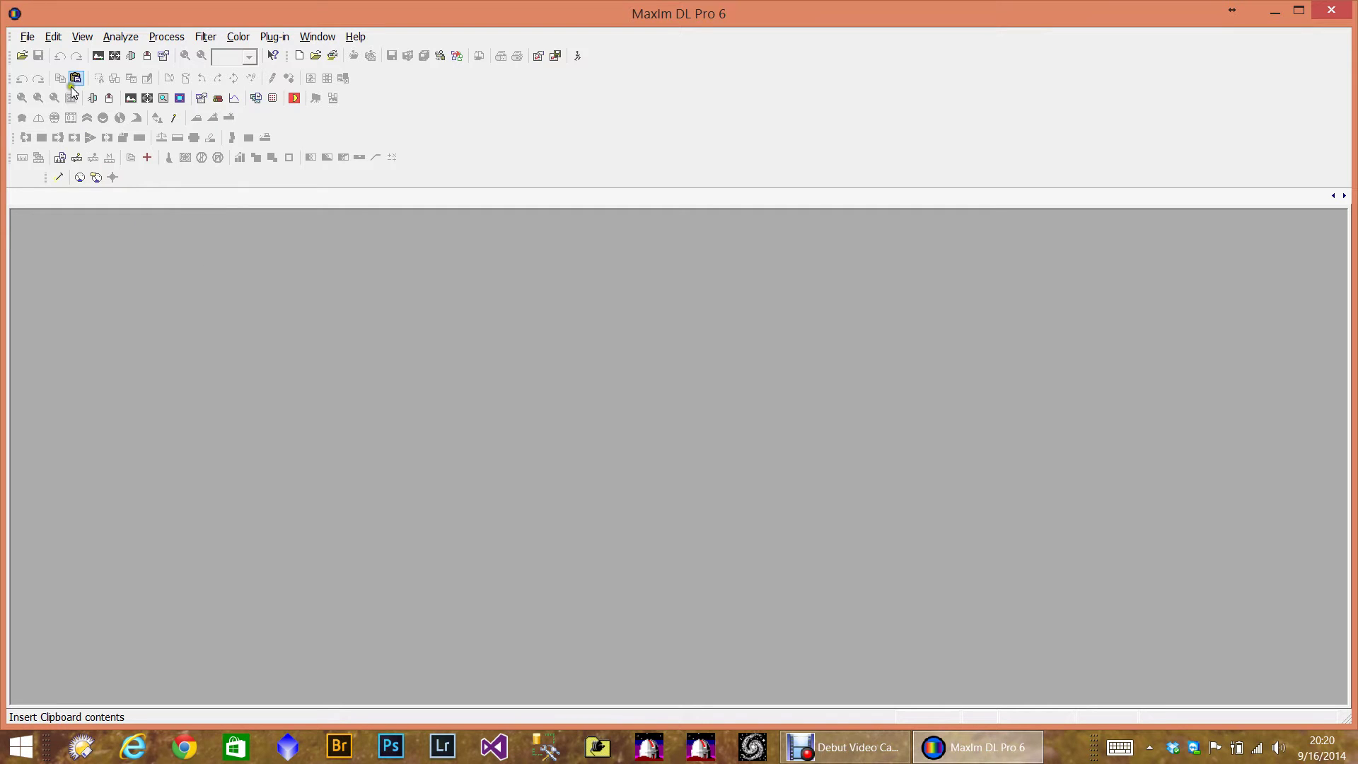
pyautogui.click(47, 77)
pyautogui.click(82, 39)
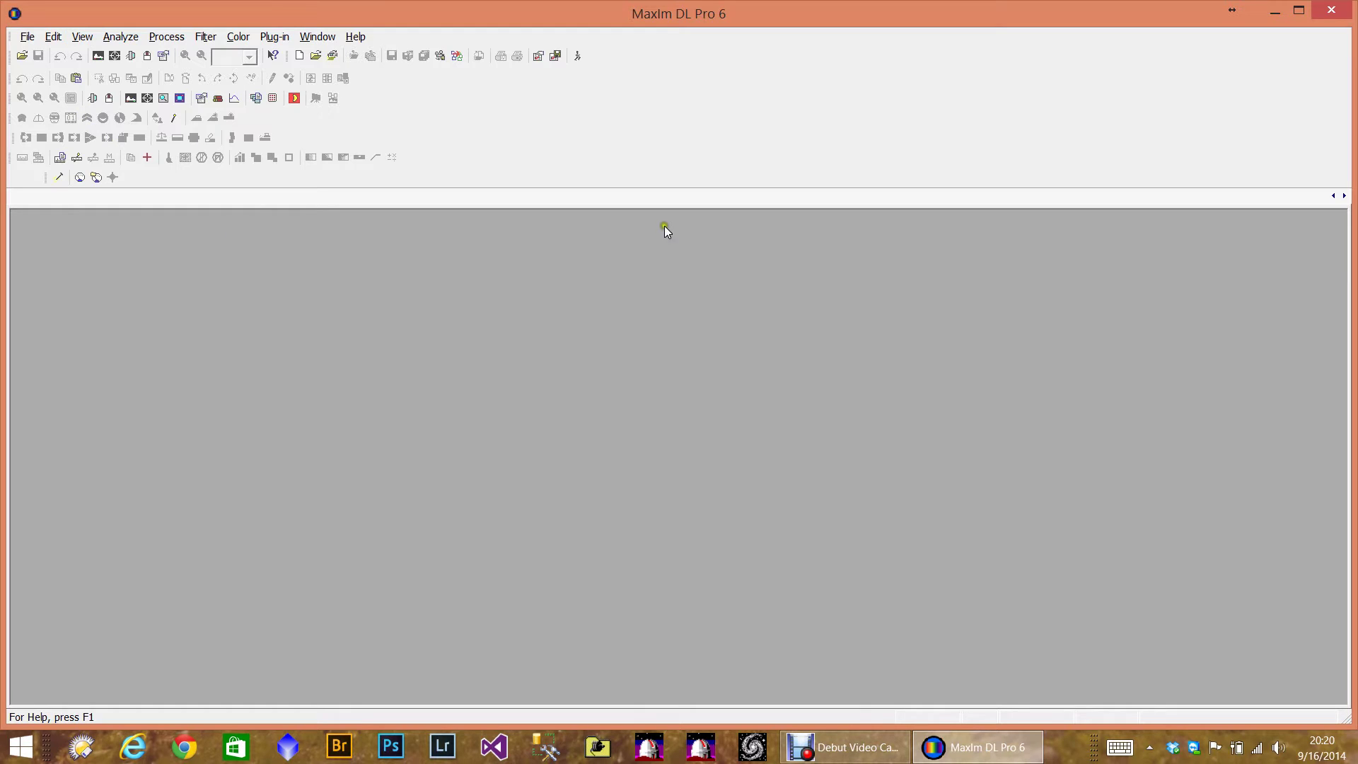
# Step: Hide the View, Process, Filter, File, Edit, Color and Analyze toolbars, keeping Standard and Menu Bar
pyautogui.click(237, 157)
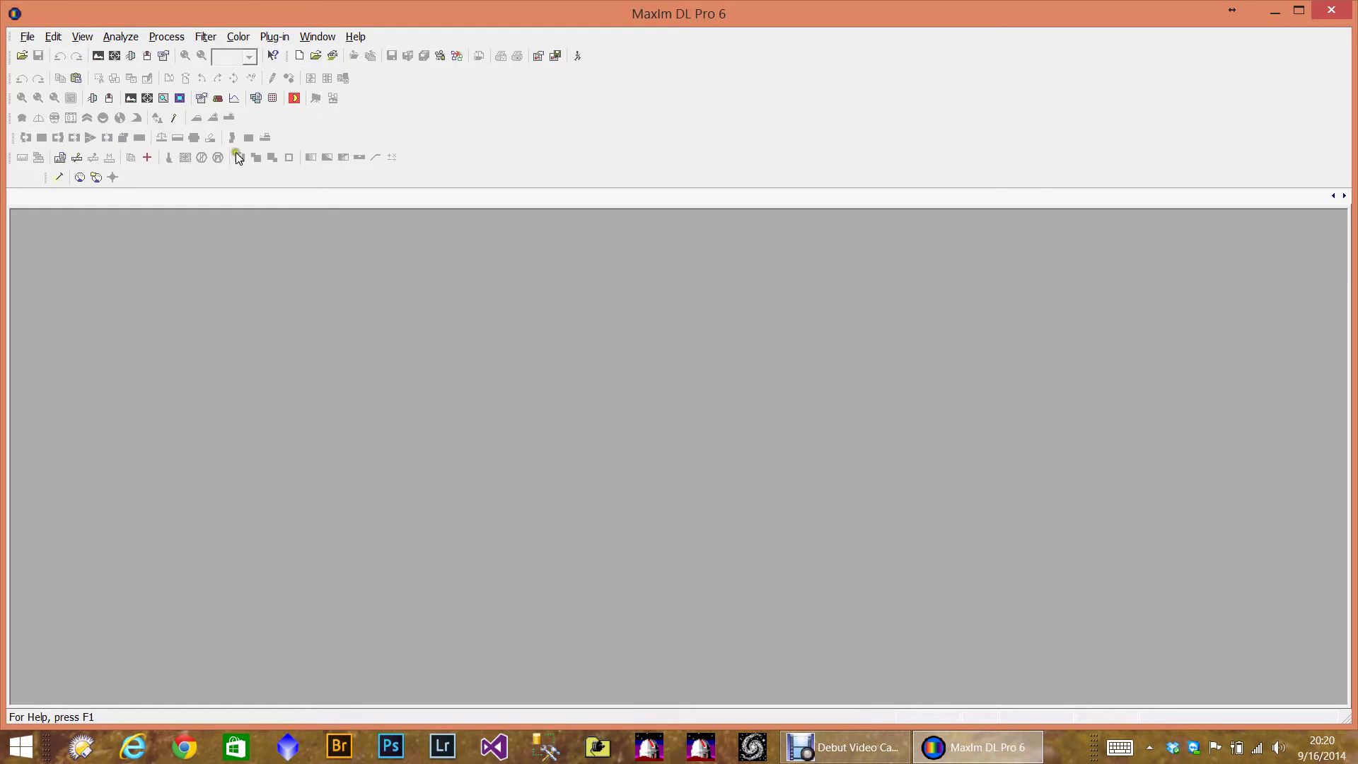
pyautogui.click(83, 38)
pyautogui.moveTo(138, 336)
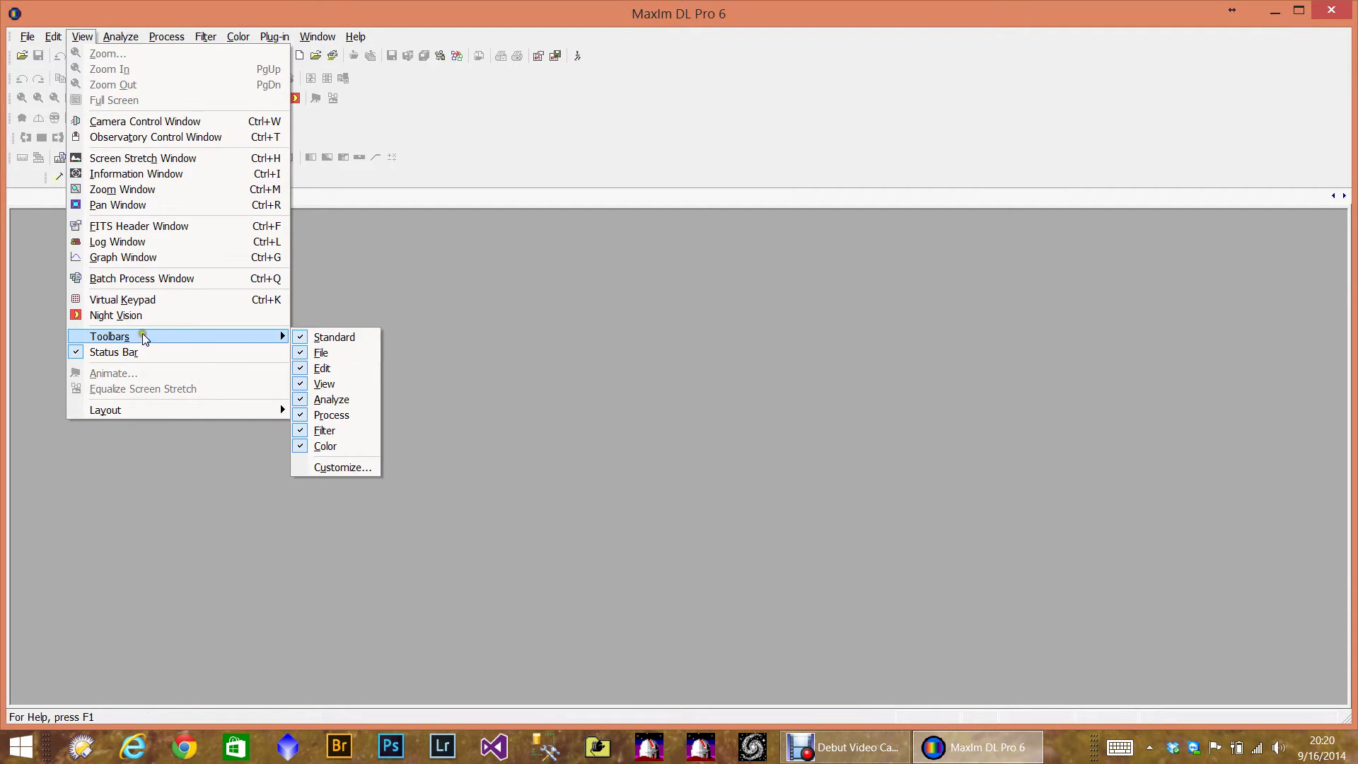
pyautogui.click(337, 469)
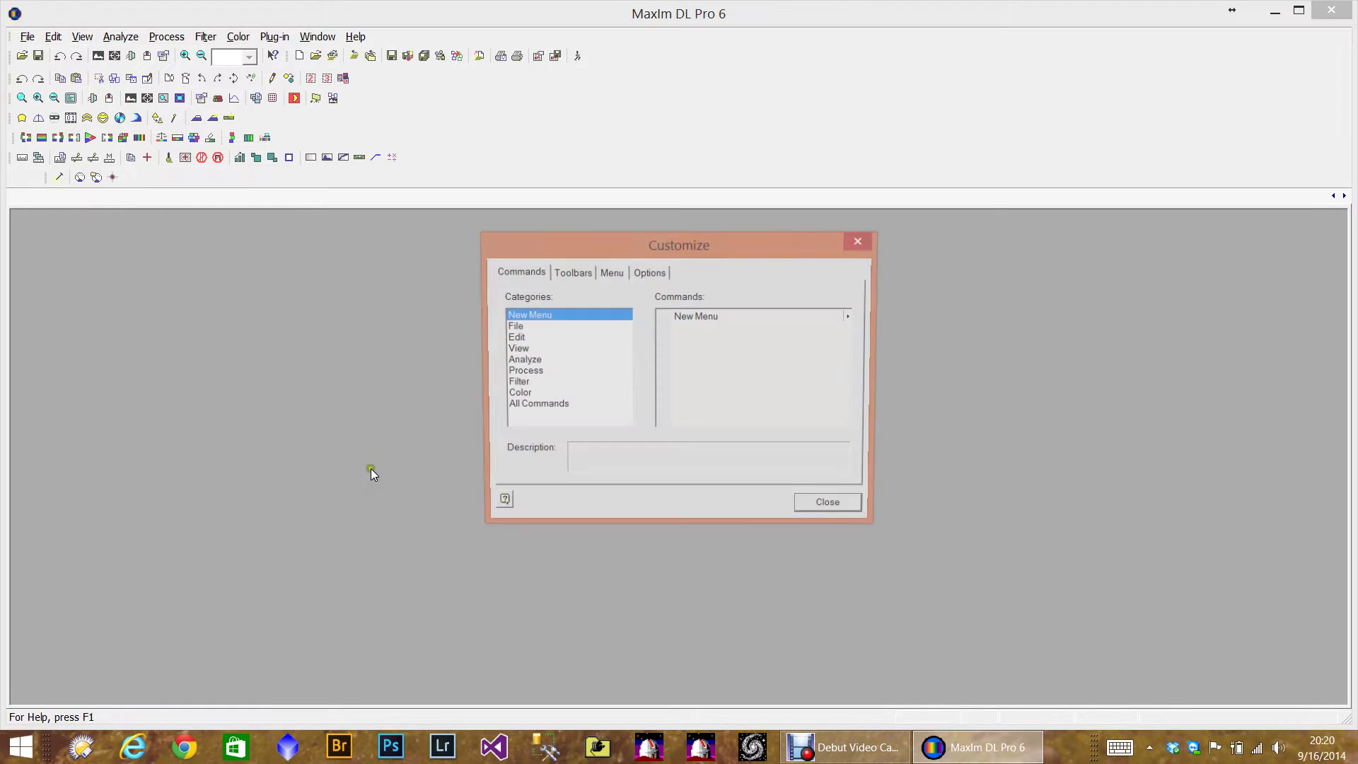
pyautogui.click(573, 274)
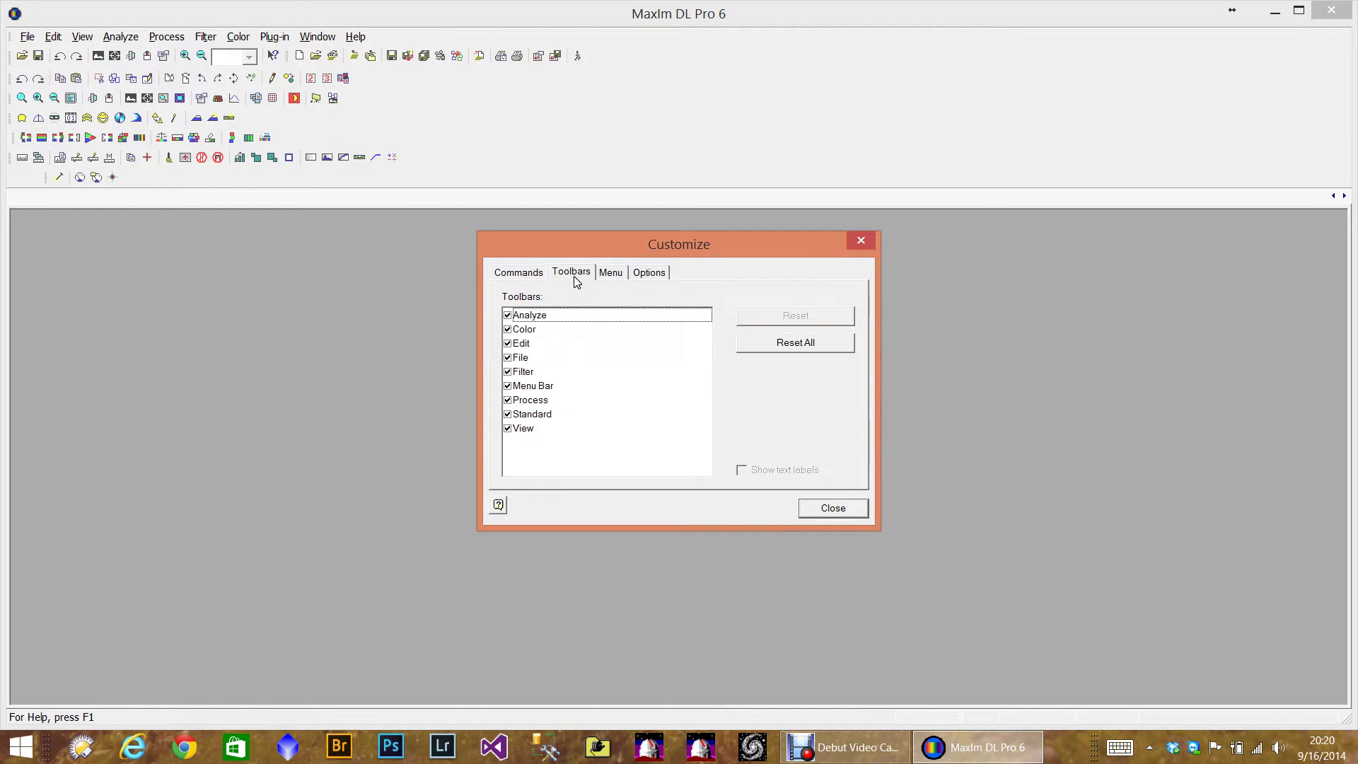
pyautogui.click(508, 428)
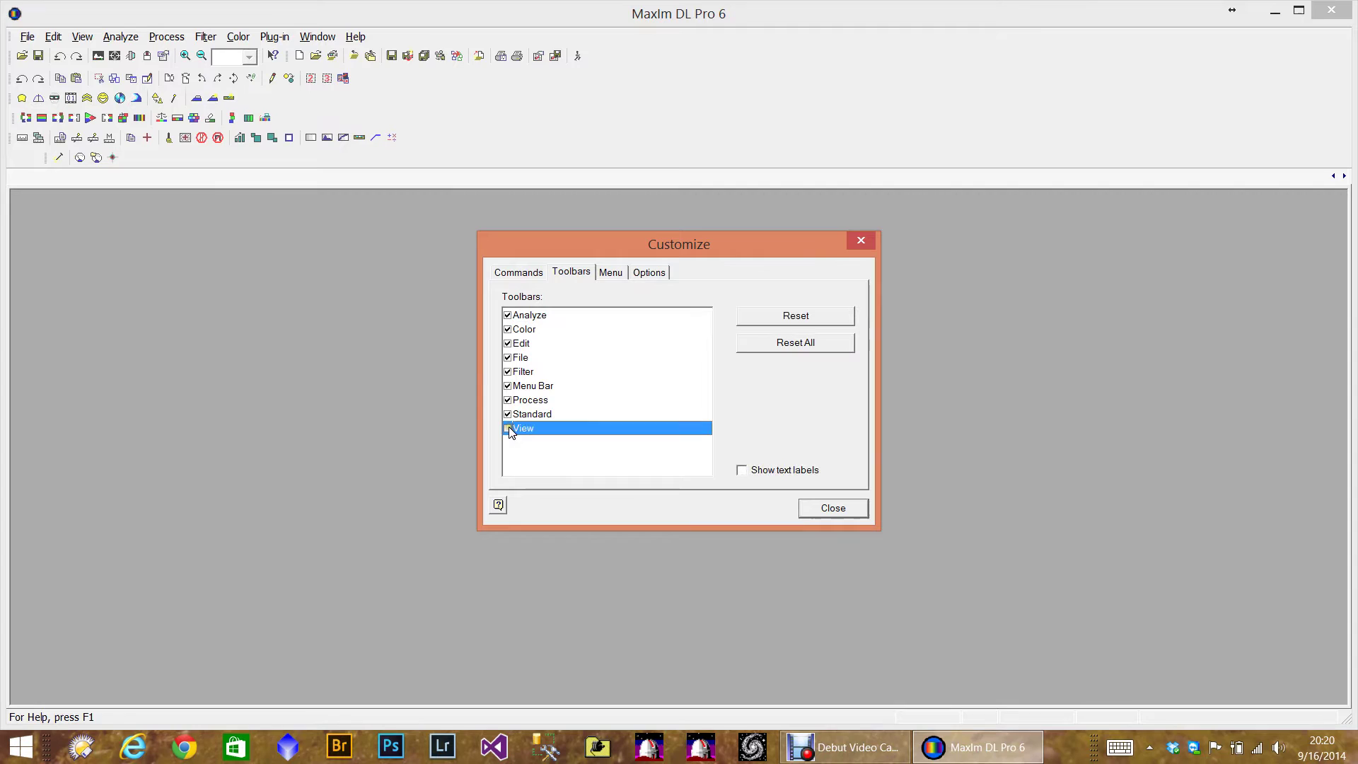
pyautogui.click(507, 400)
pyautogui.click(507, 371)
pyautogui.click(507, 357)
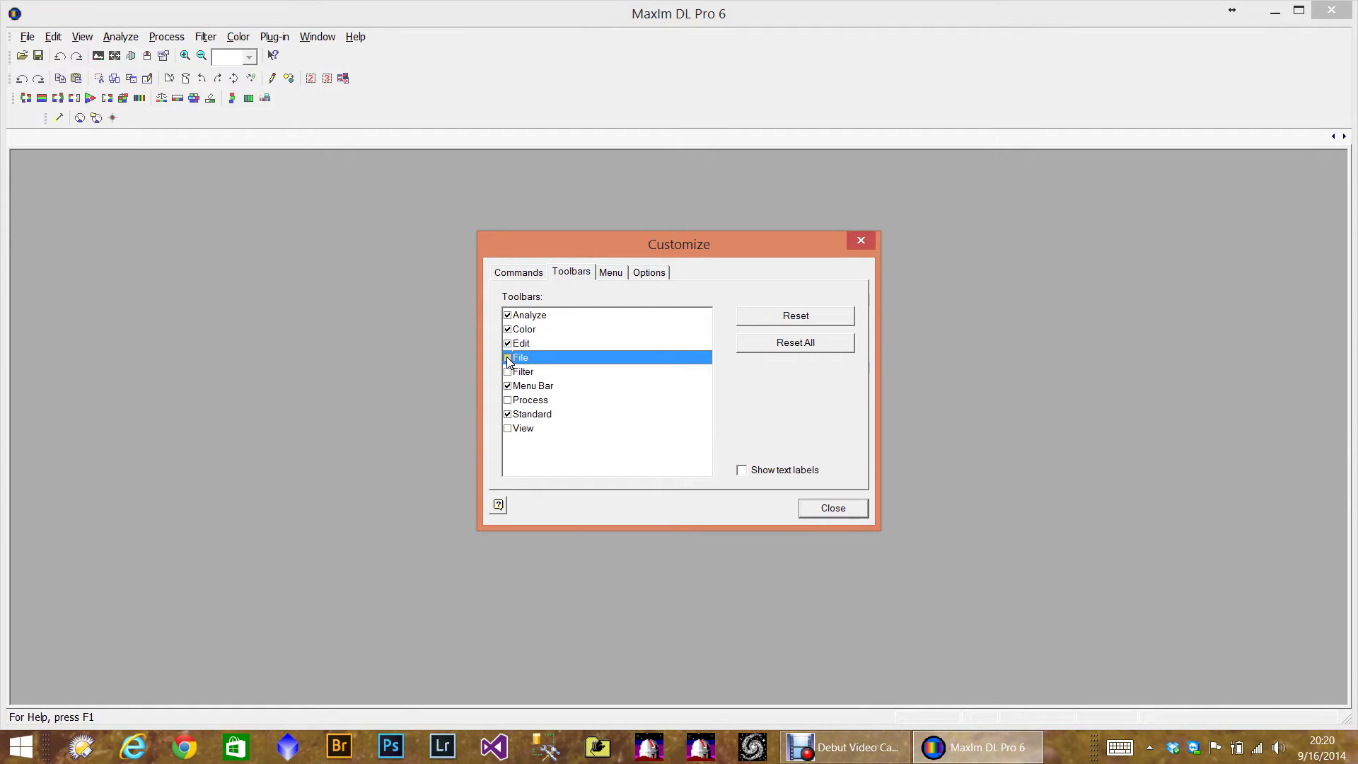
pyautogui.click(507, 343)
pyautogui.click(507, 329)
pyautogui.click(507, 314)
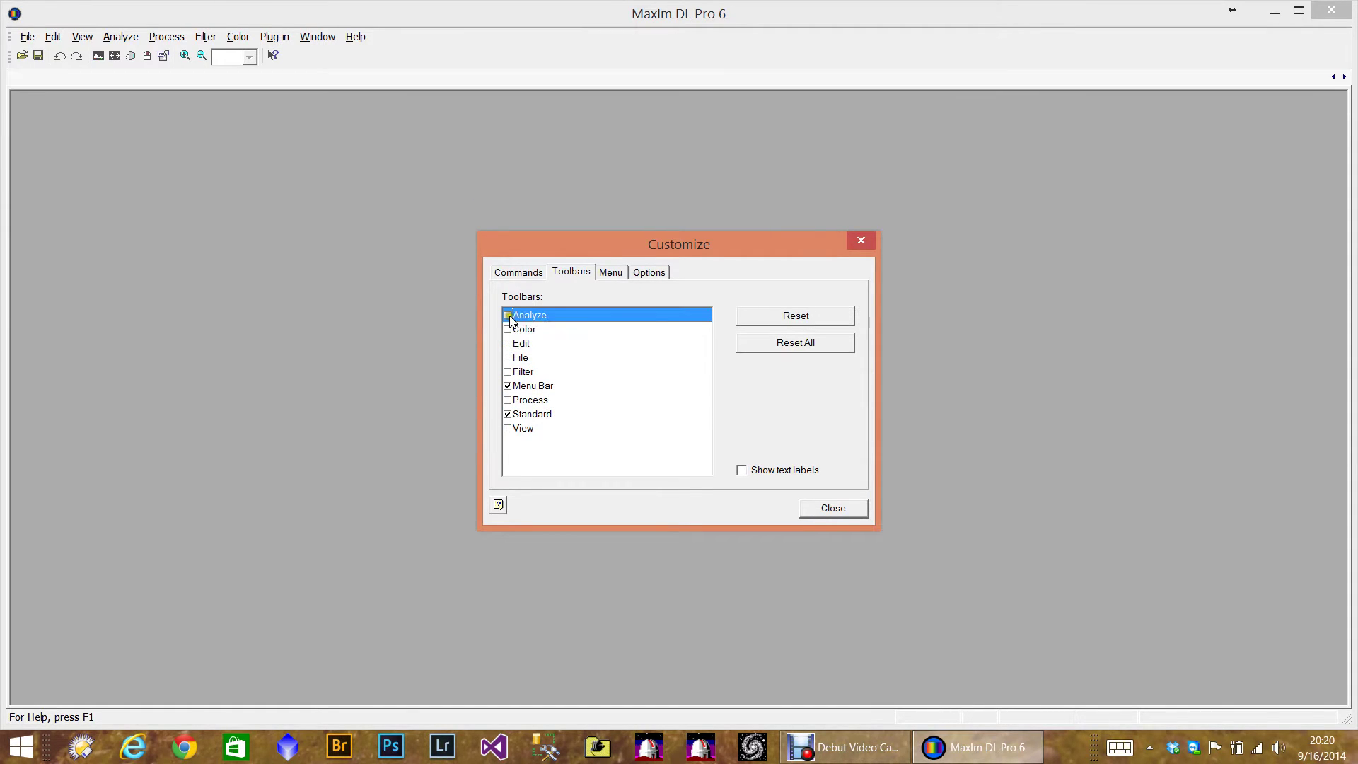
pyautogui.click(841, 512)
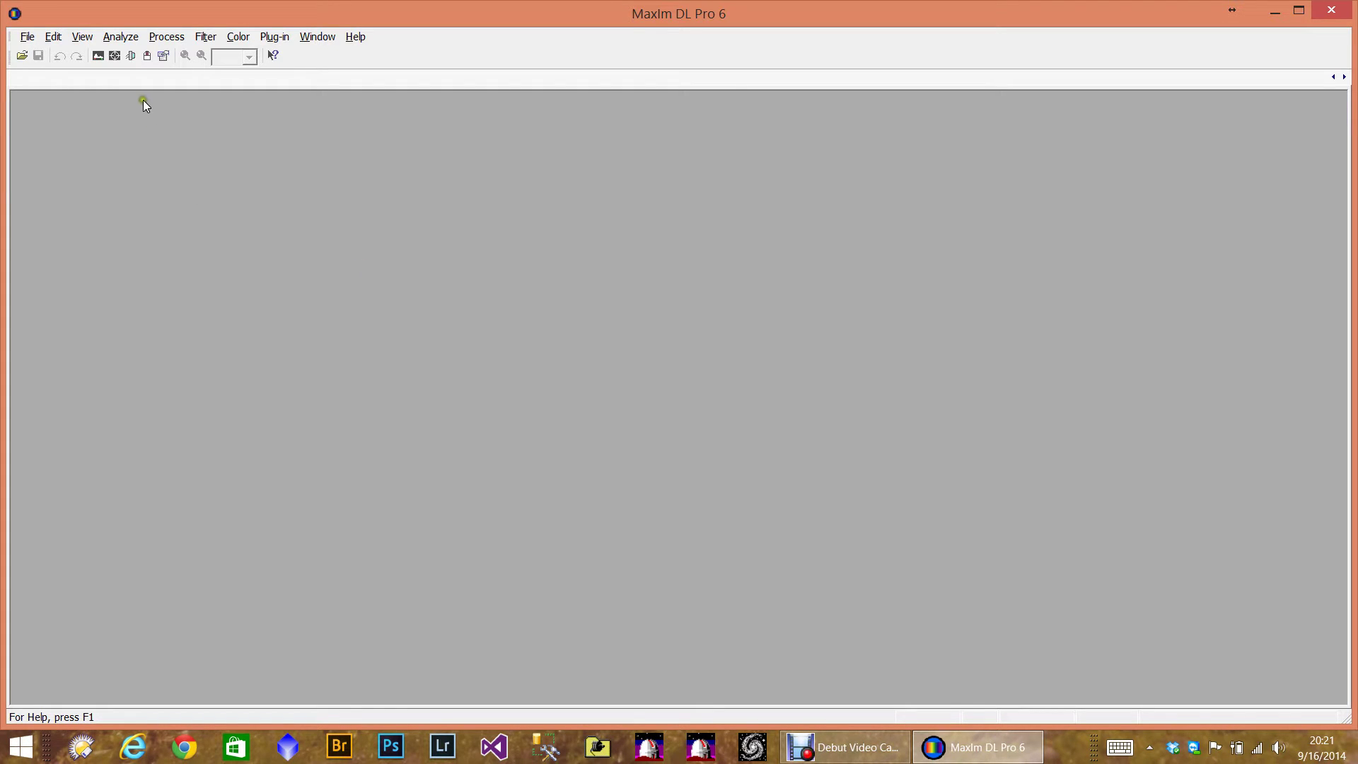
# Step: Open Camera Control, check the Guide page, then return to the Setup page
pyautogui.click(132, 59)
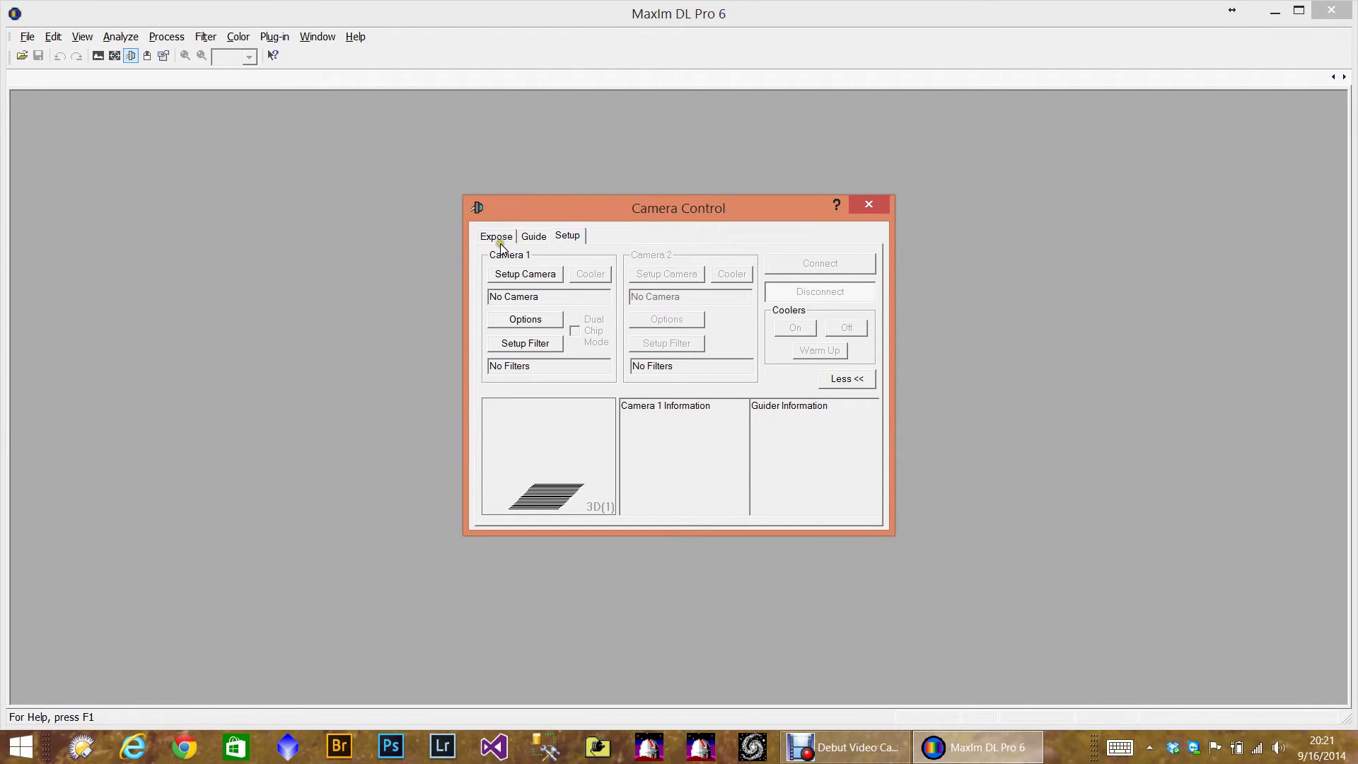
pyautogui.click(535, 240)
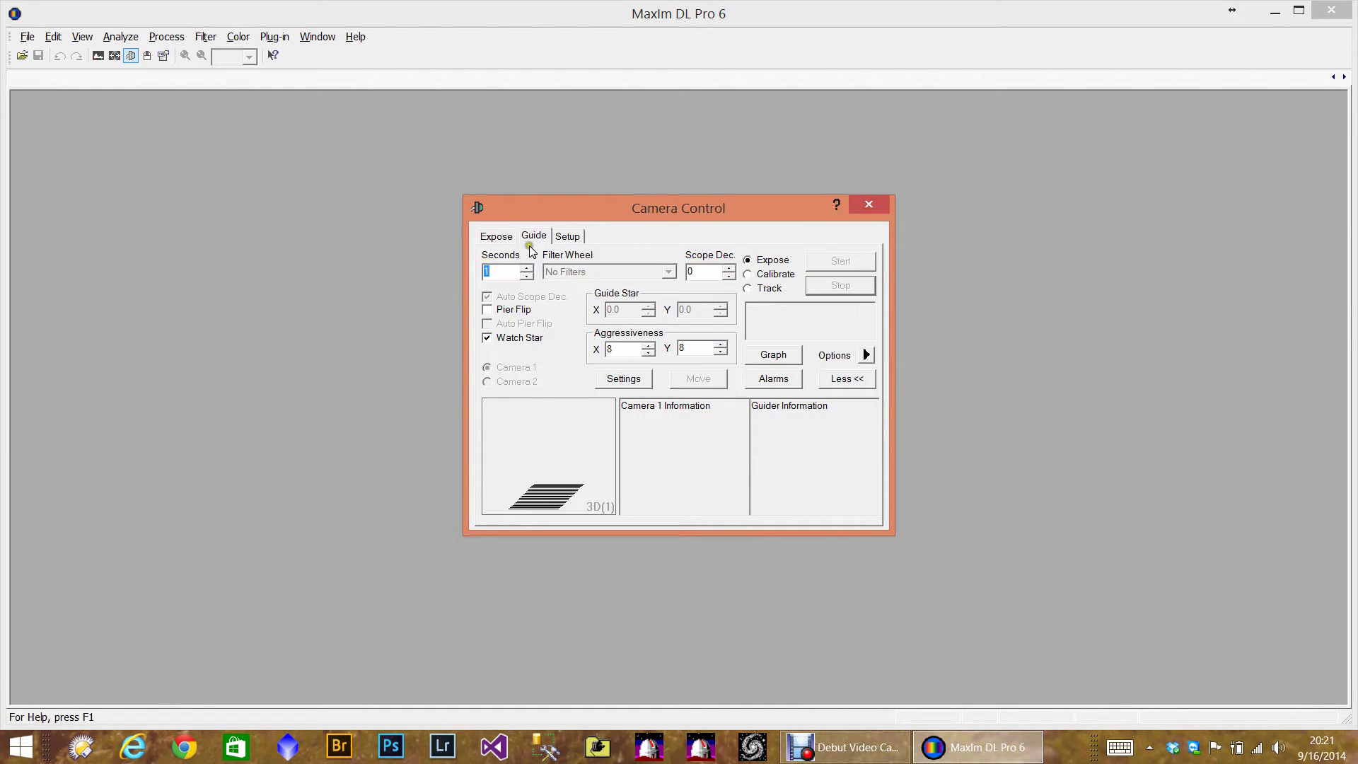
pyautogui.click(567, 238)
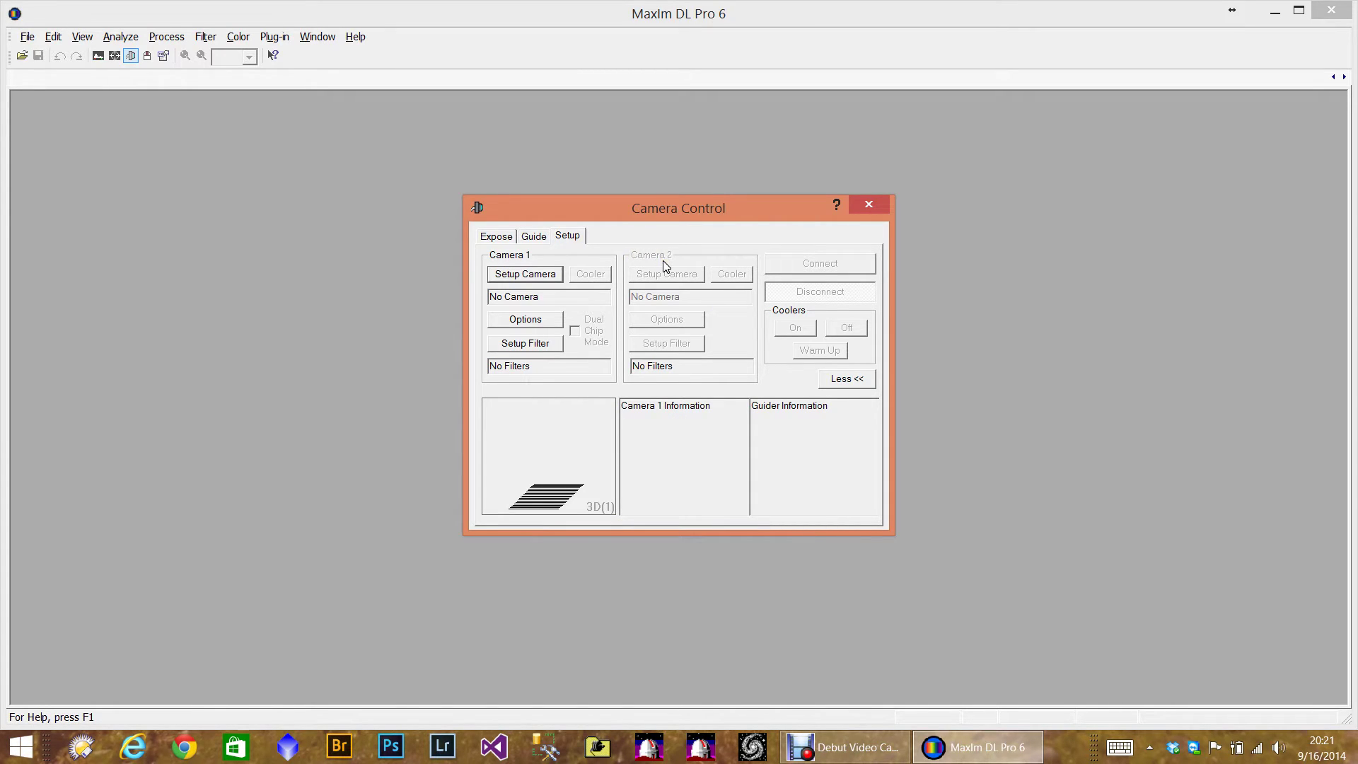
pyautogui.click(607, 309)
pyautogui.click(640, 258)
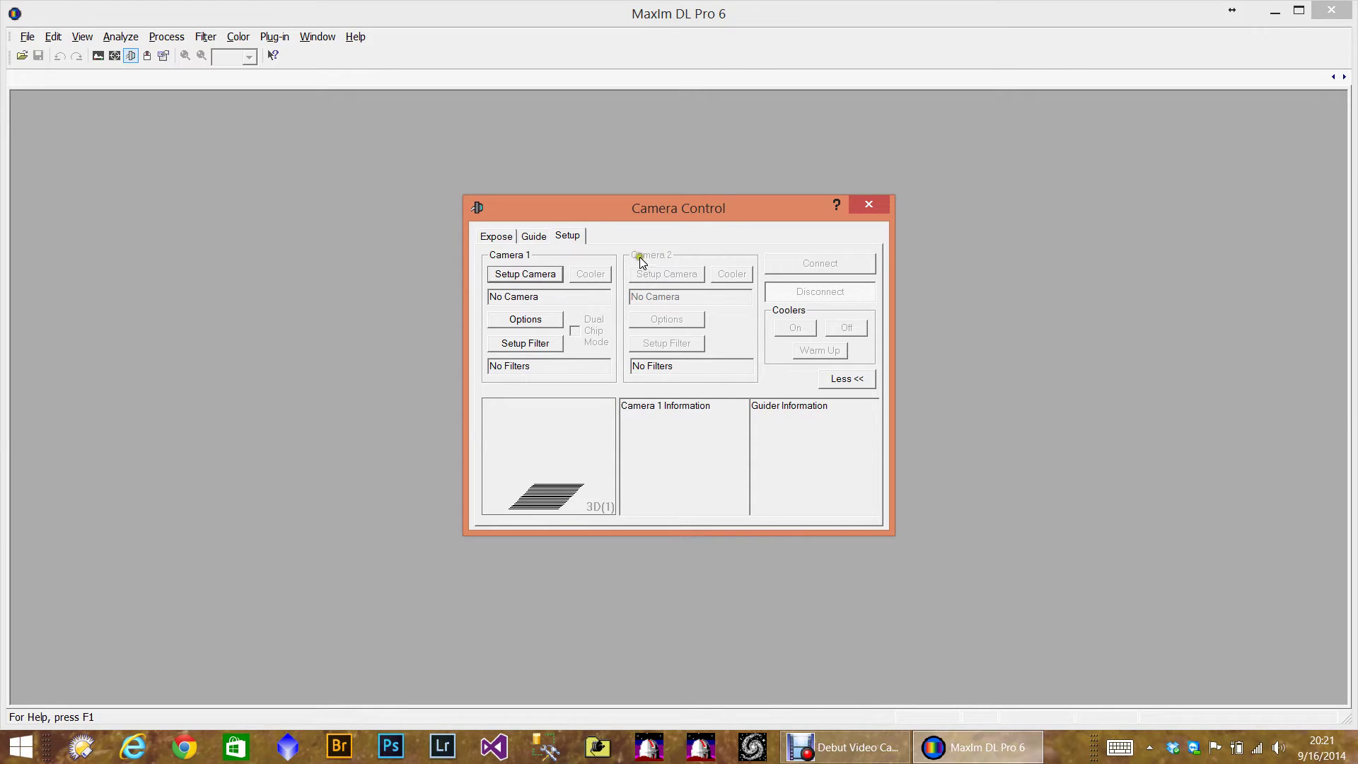
# Step: Choose Simulator as Camera 1's camera model and confirm the setup
pyautogui.click(532, 273)
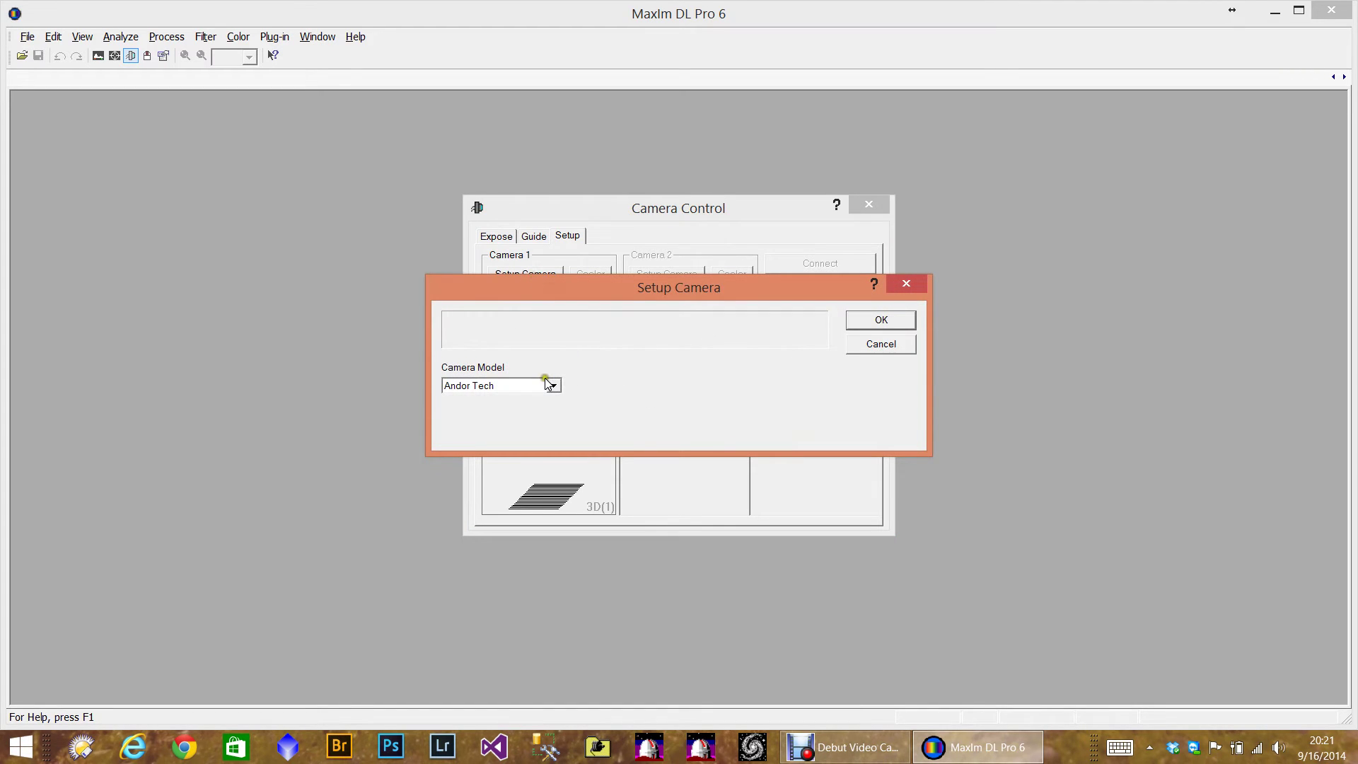
pyautogui.click(465, 364)
pyautogui.click(553, 388)
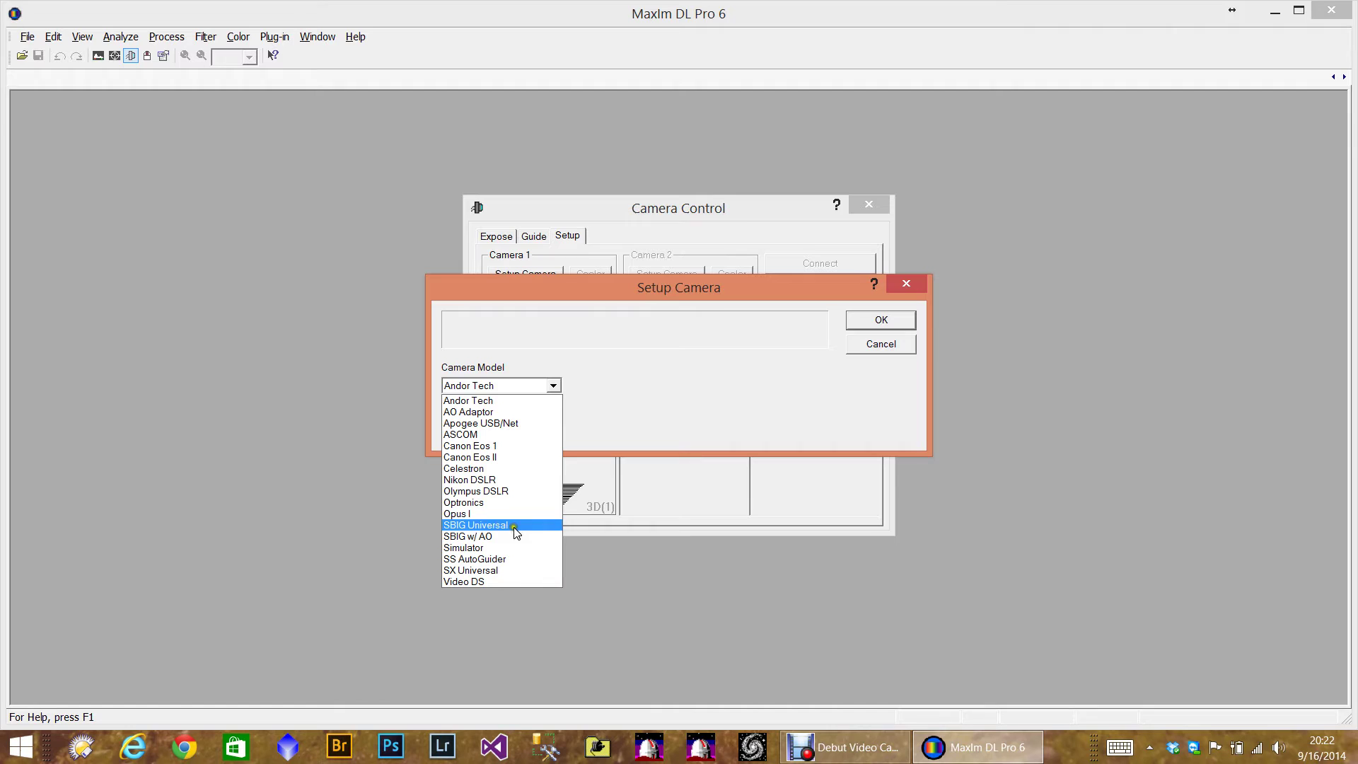
pyautogui.click(483, 549)
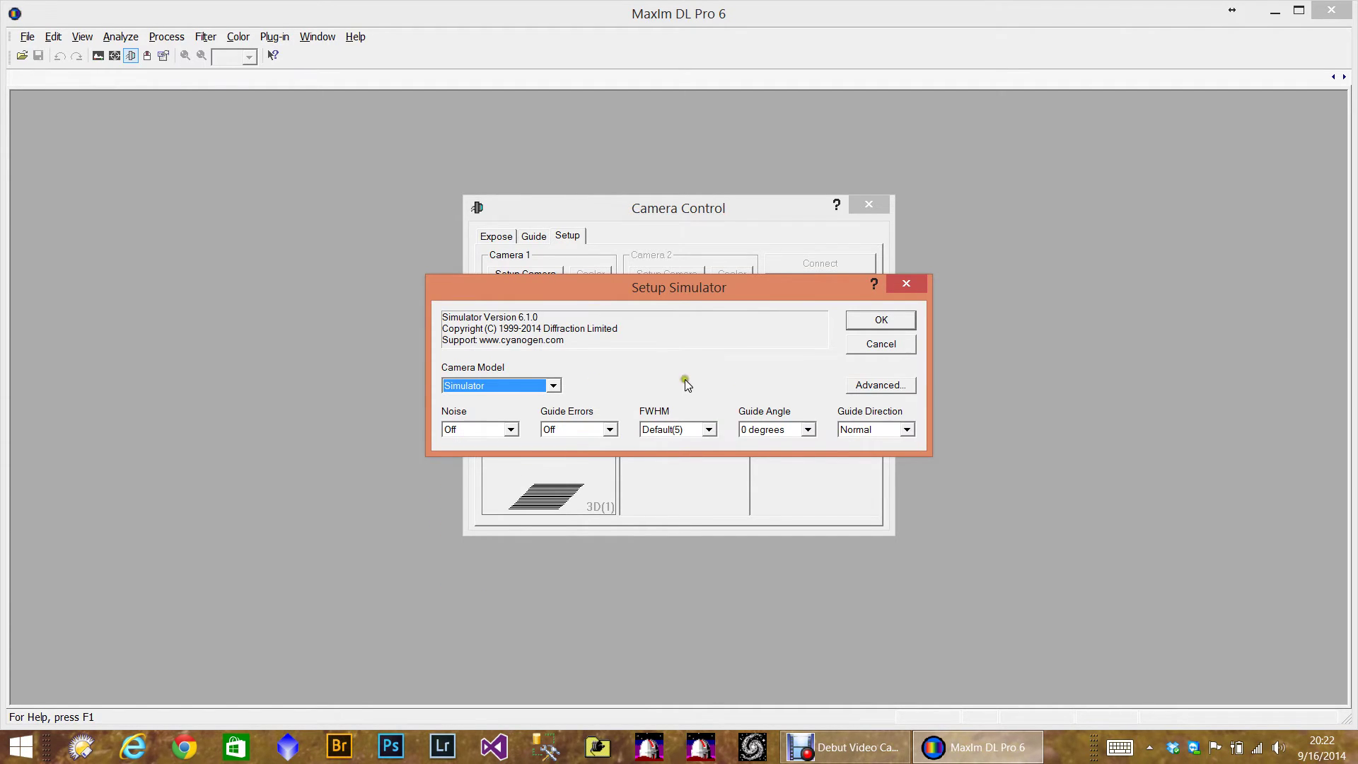
pyautogui.click(872, 319)
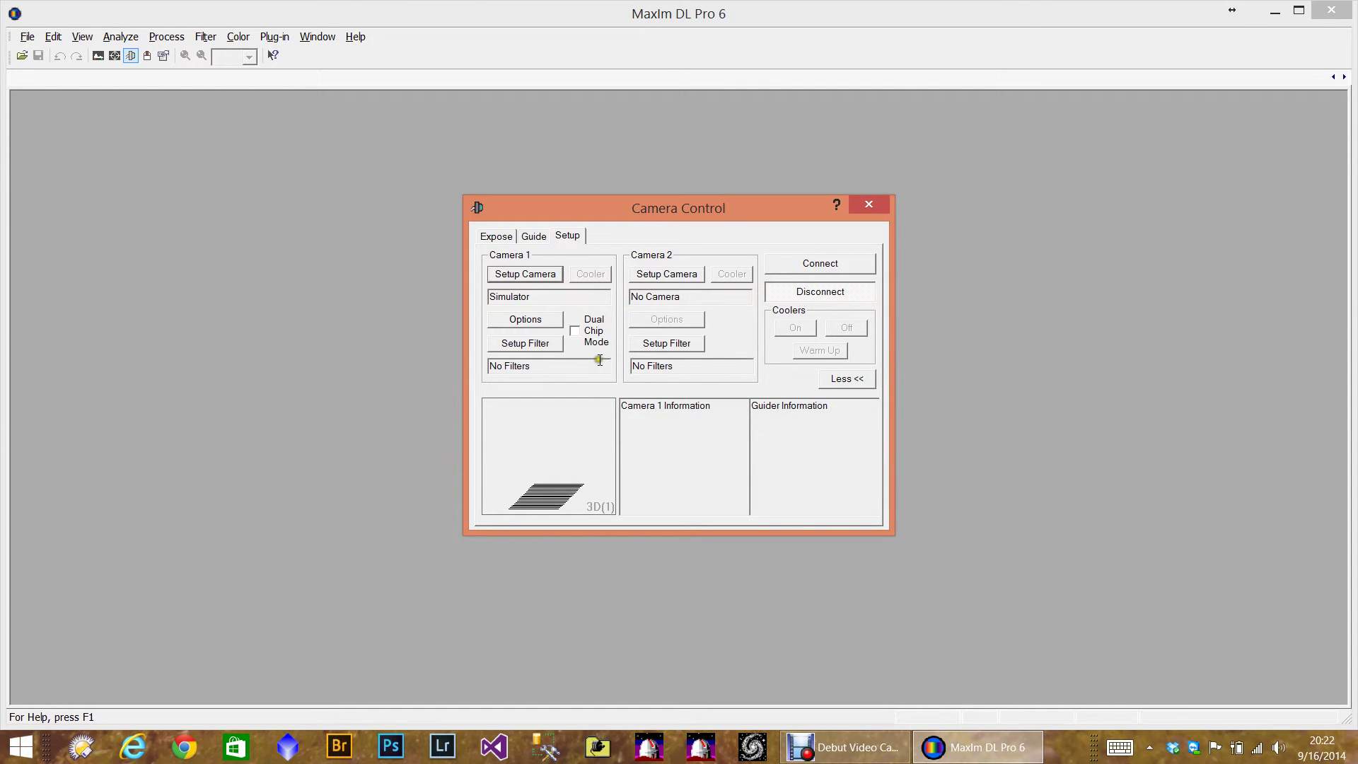
# Step: Set Camera 1's filter wheel to Simulator and review its Red, Green, Blue, Luminance filter list
pyautogui.click(515, 346)
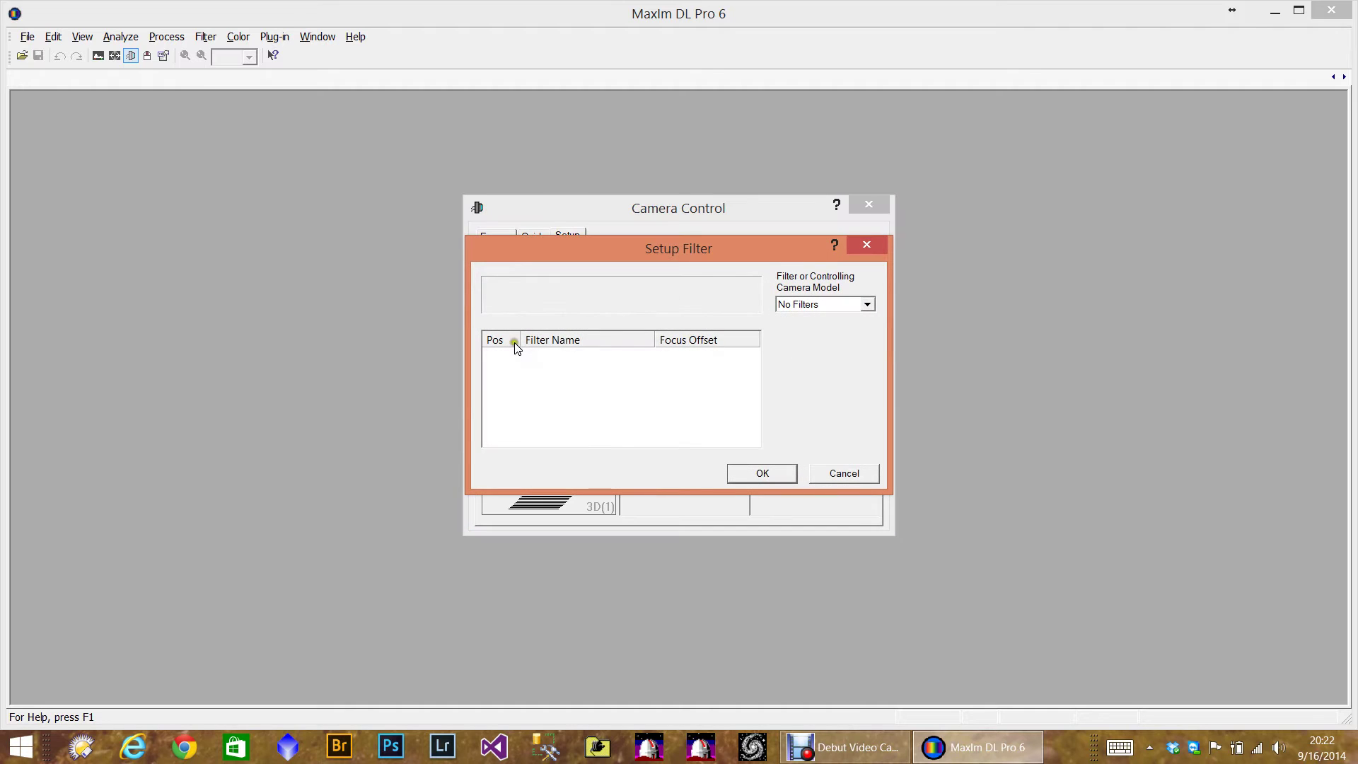
pyautogui.click(867, 304)
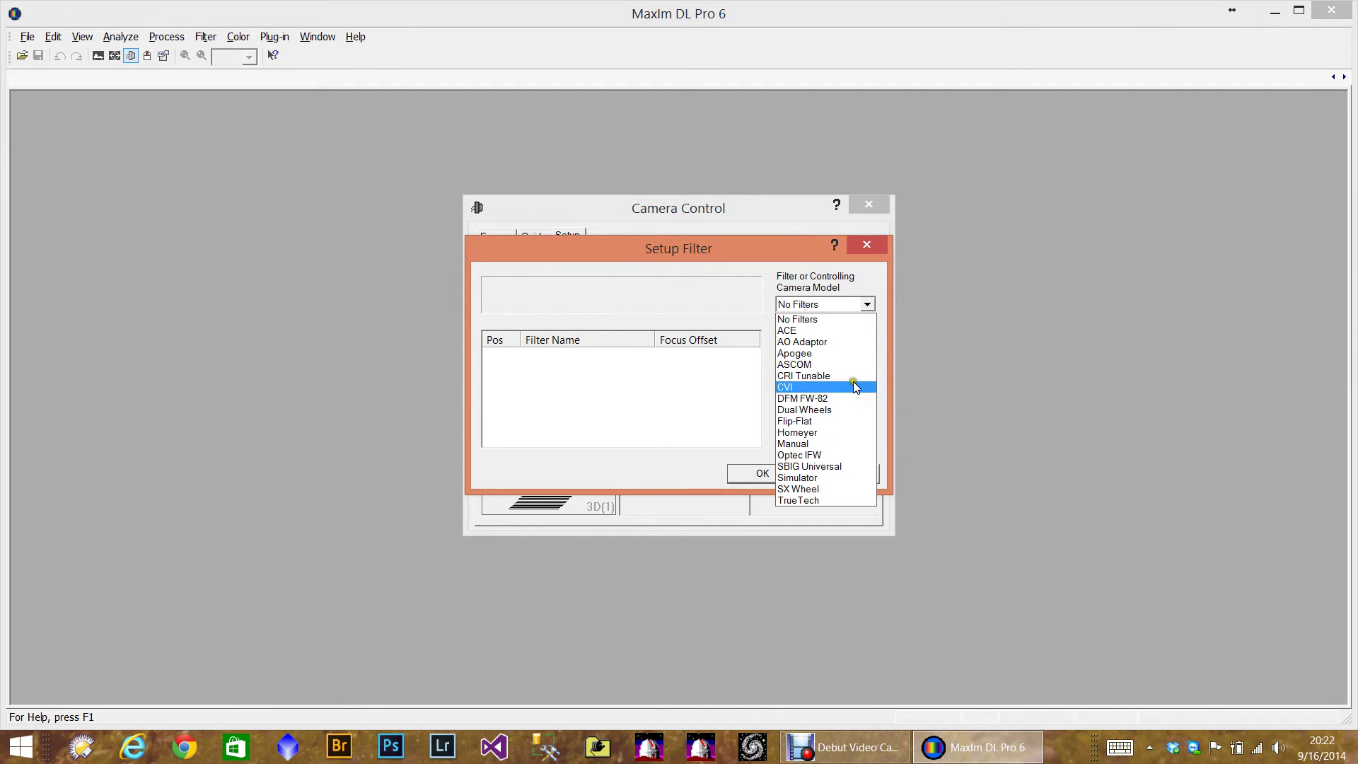
pyautogui.click(832, 478)
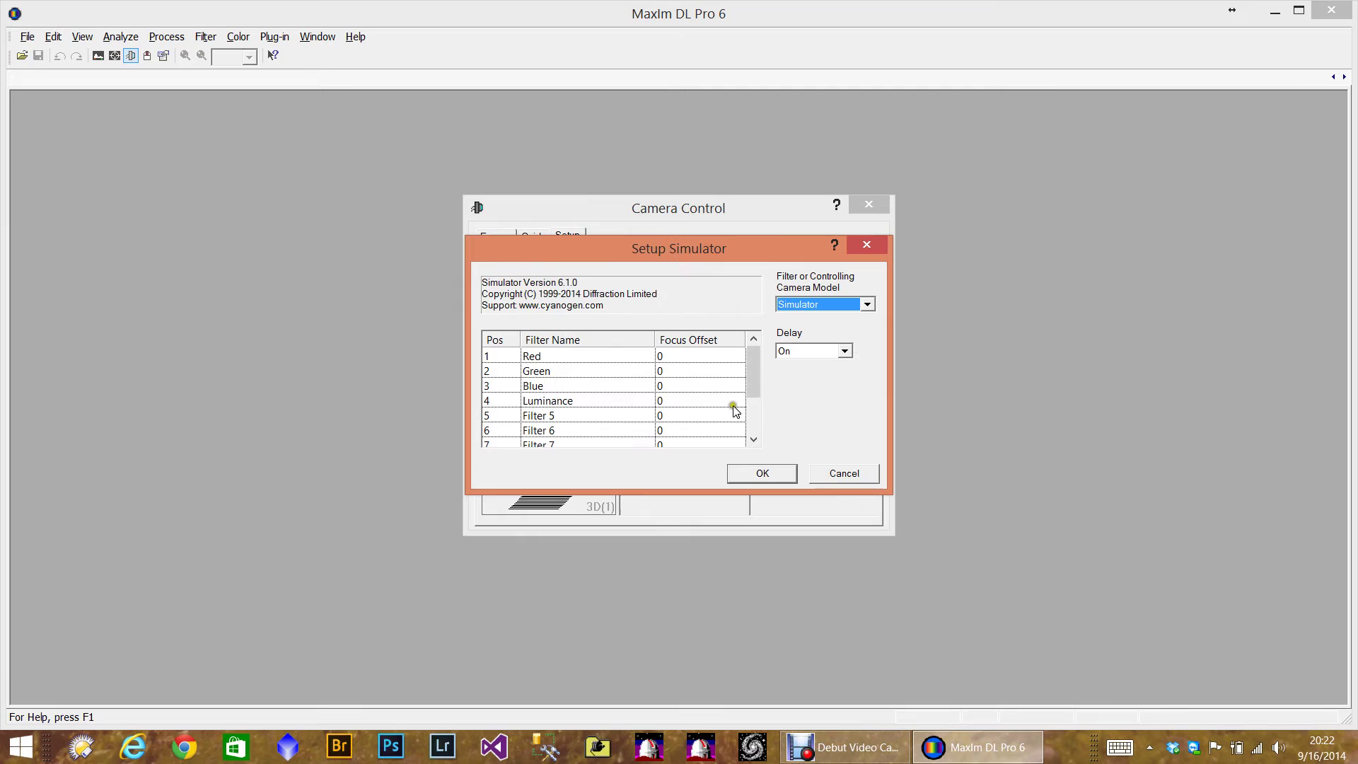
pyautogui.click(550, 403)
pyautogui.click(547, 431)
pyautogui.click(564, 422)
pyautogui.click(541, 423)
pyautogui.click(559, 406)
# Step: Rename the fifth simulator filter to H-ALpha
pyautogui.click(551, 417)
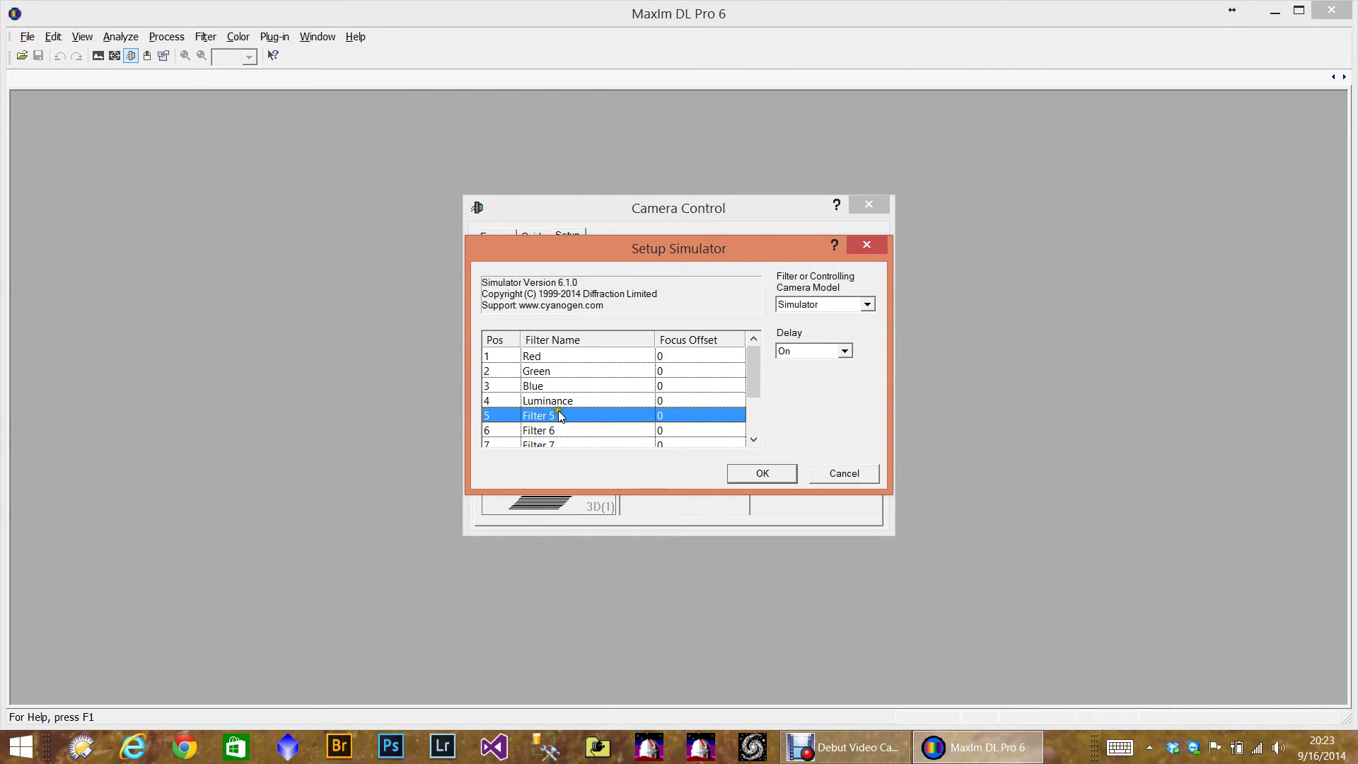
pyautogui.click(539, 418)
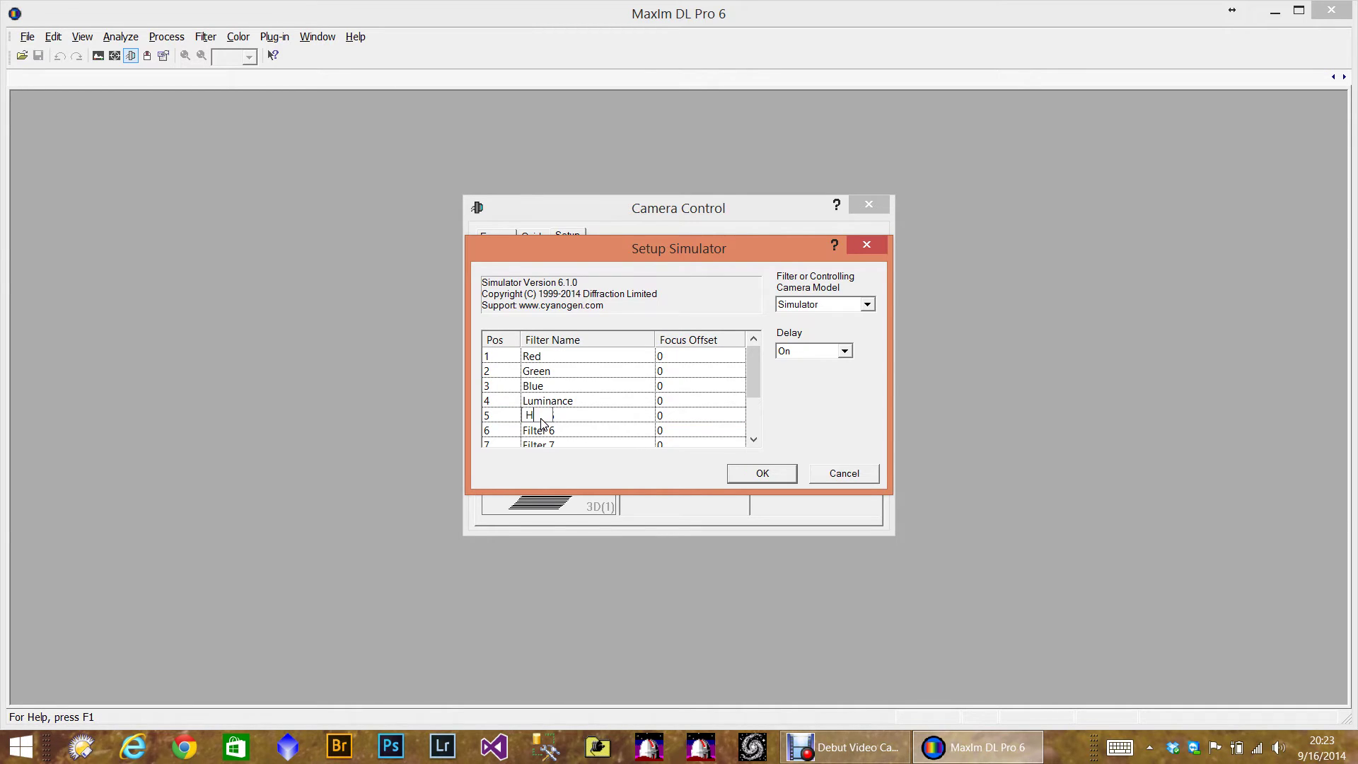
pyautogui.write('-ALpha')
pyautogui.click(557, 432)
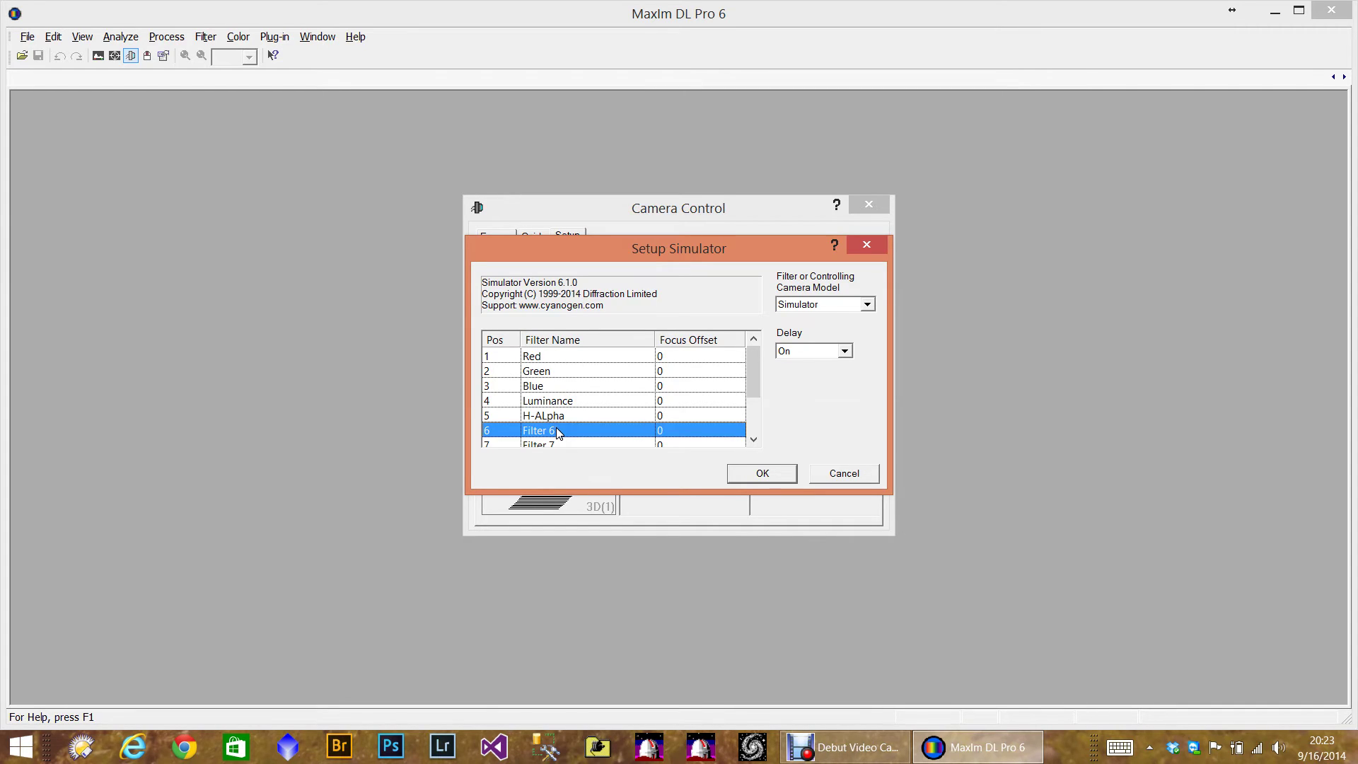
# Step: Clear the names of filters 6 through 9
pyautogui.click(546, 430)
pyautogui.click(546, 430)
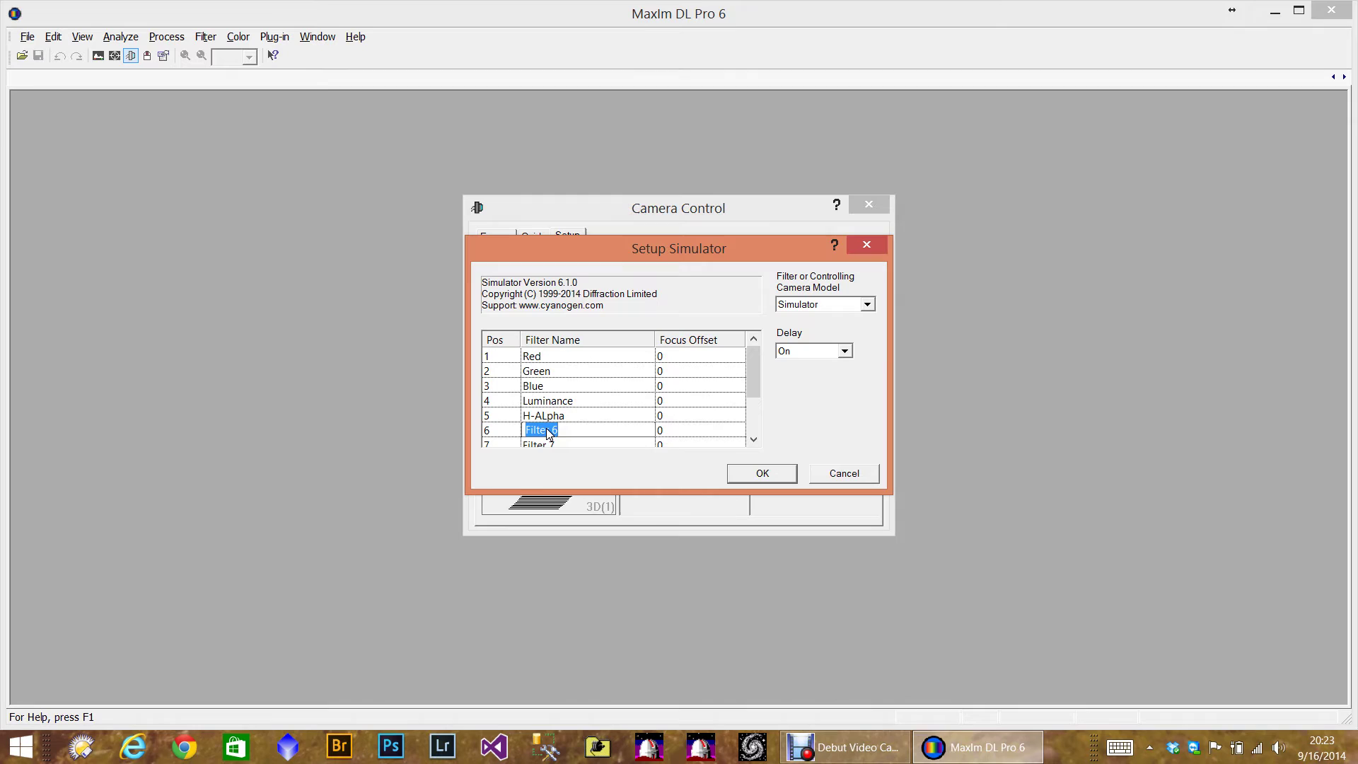
pyautogui.press('Down')
pyautogui.press('Delete')
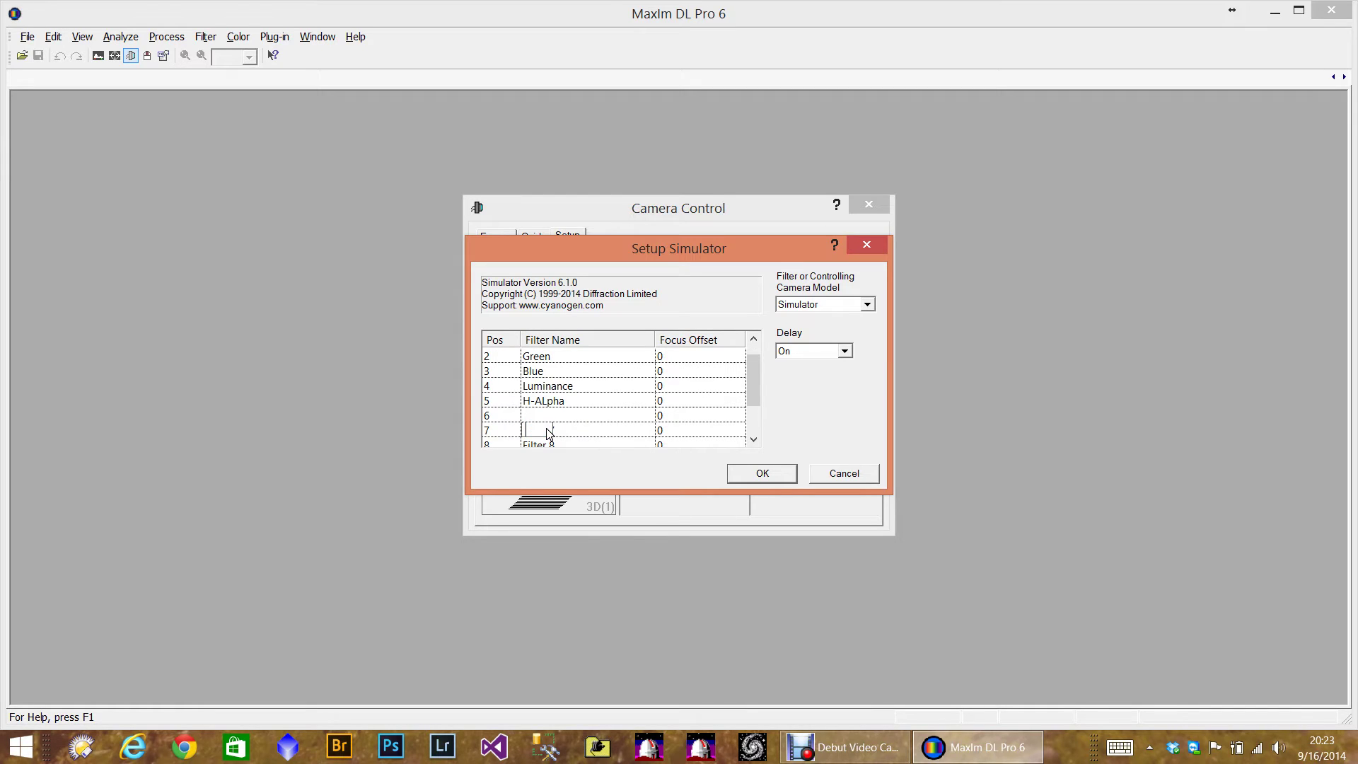
pyautogui.press('Down')
pyautogui.press('Delete')
pyautogui.press('Down')
pyautogui.press('Delete')
pyautogui.press('Down')
pyautogui.press('Delete')
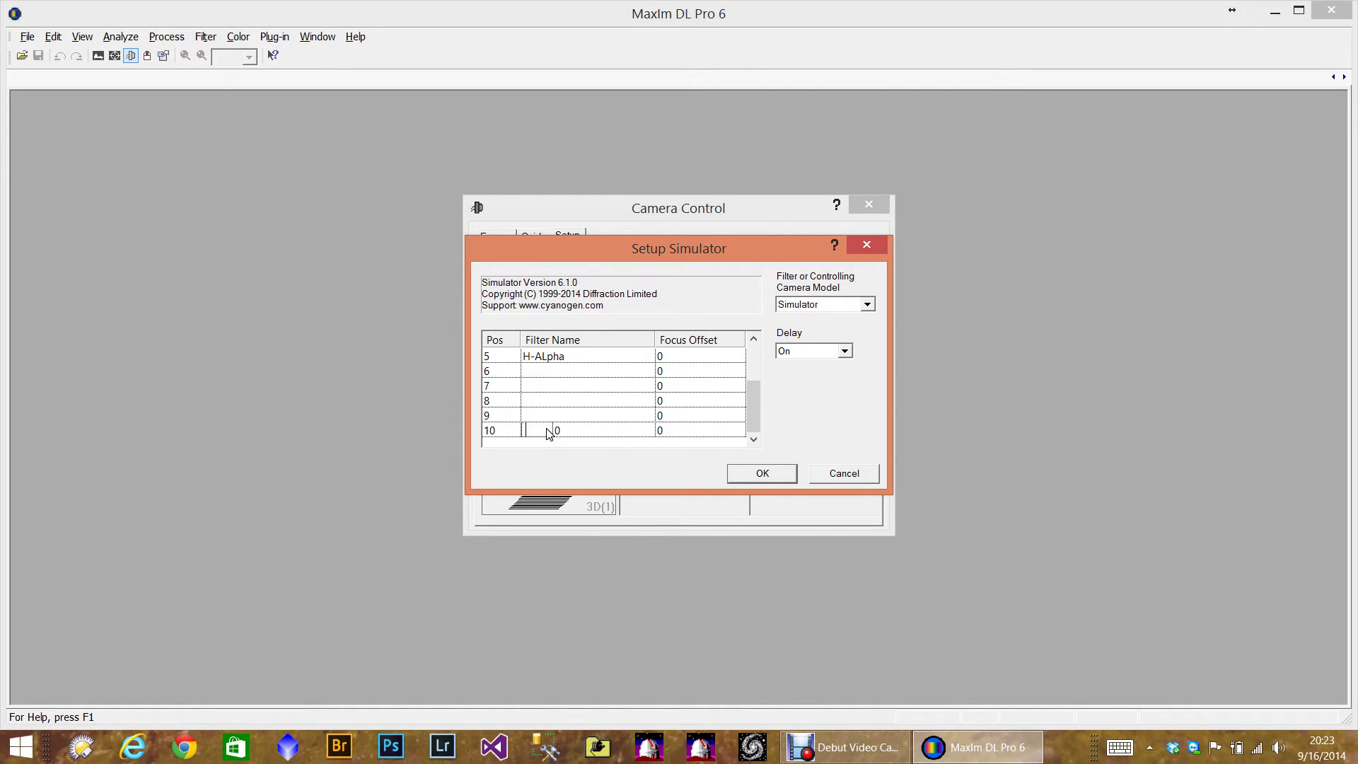
pyautogui.click(540, 419)
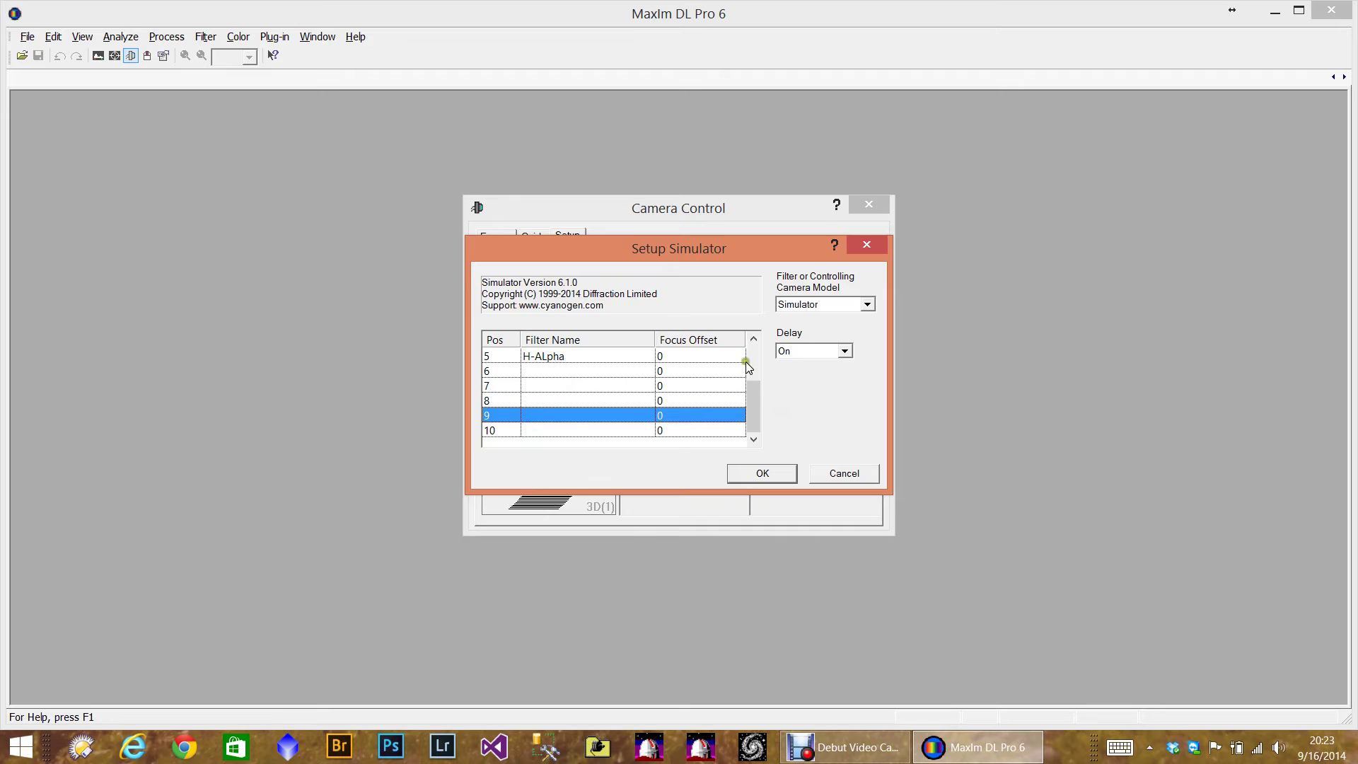
# Step: Correct the fifth filter's name to H-Alpha and accept the filter wheel setup
pyautogui.moveTo(758, 401); pyautogui.dragTo(757, 358)
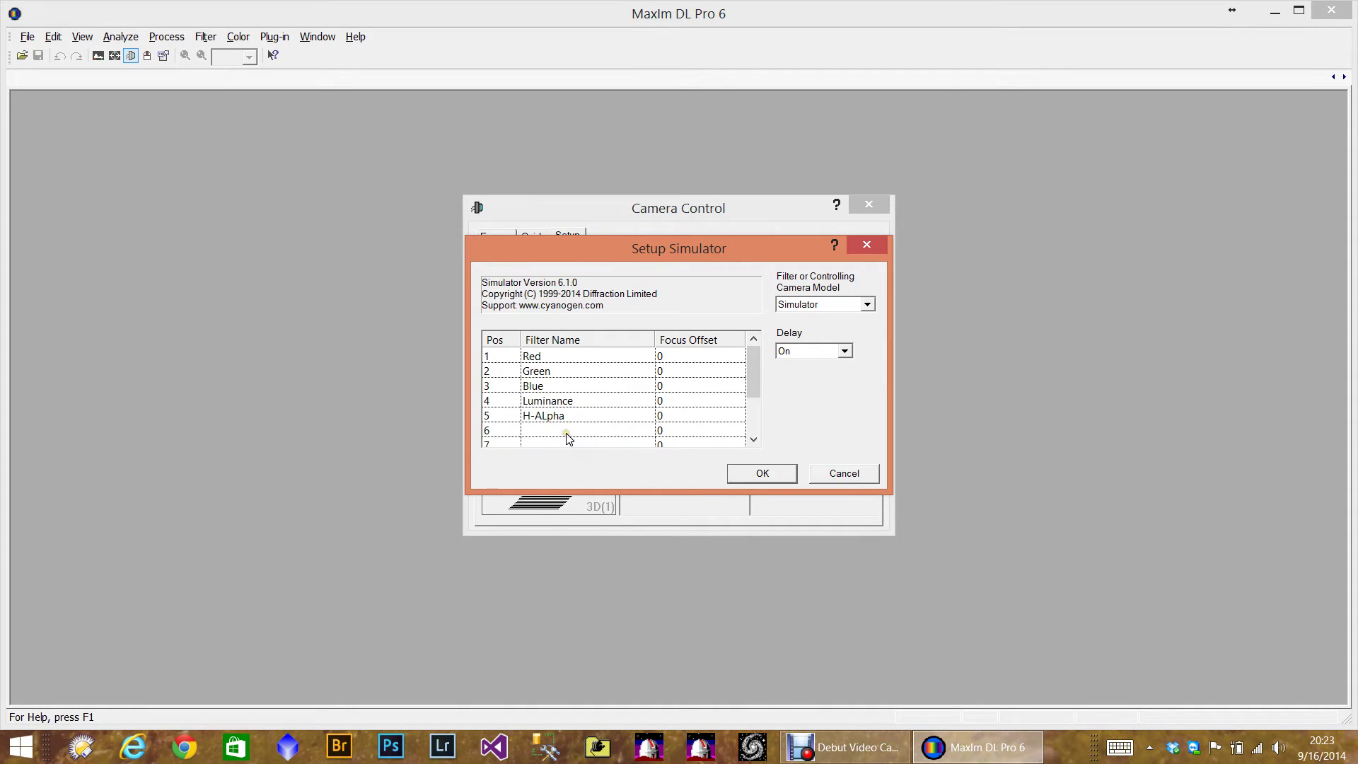
pyautogui.click(544, 421)
pyautogui.click(546, 421)
pyautogui.click(546, 419)
pyautogui.press('BackSpace')
pyautogui.press('BackSpace')
pyautogui.write('lp')
pyautogui.click(577, 430)
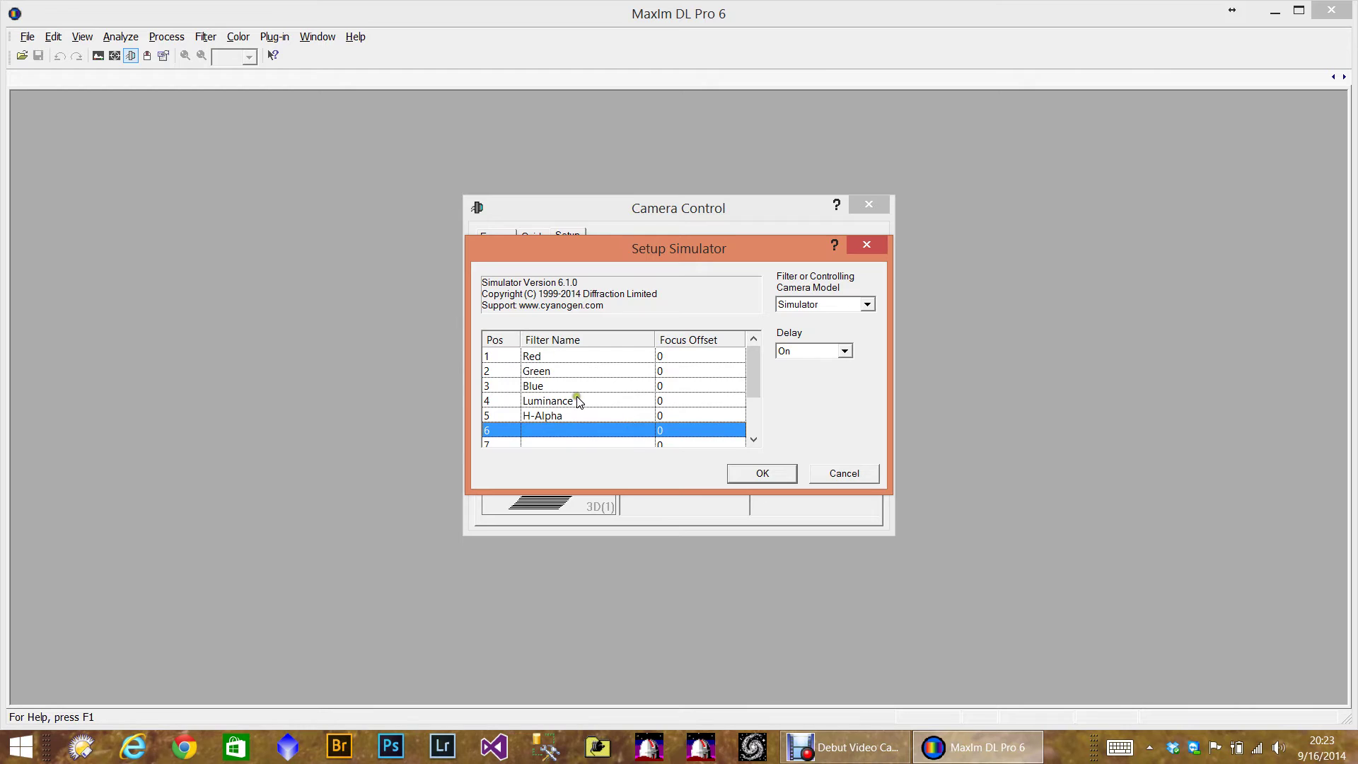
pyautogui.click(750, 478)
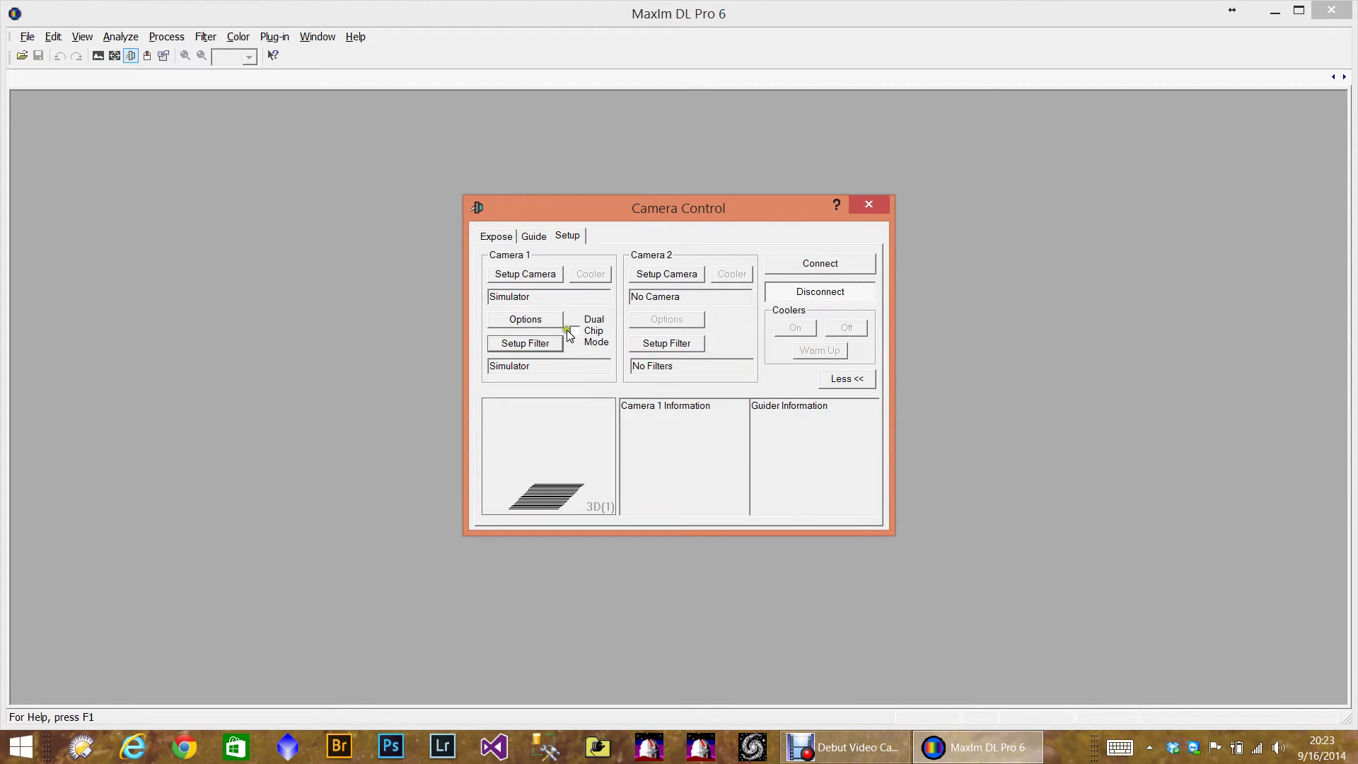
# Step: Leave Dual Chip Mode off and set Camera 2's camera model to Simulator
pyautogui.click(576, 333)
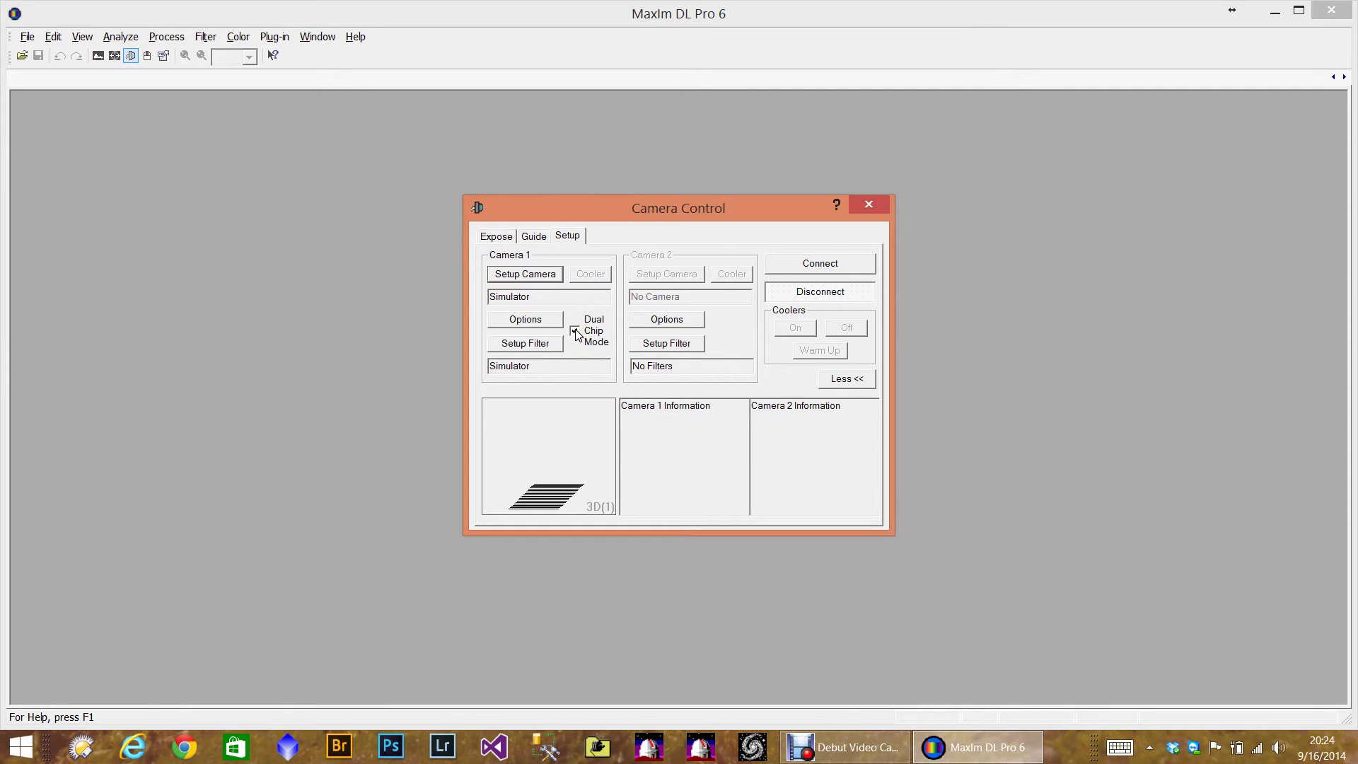
pyautogui.click(575, 331)
pyautogui.click(575, 333)
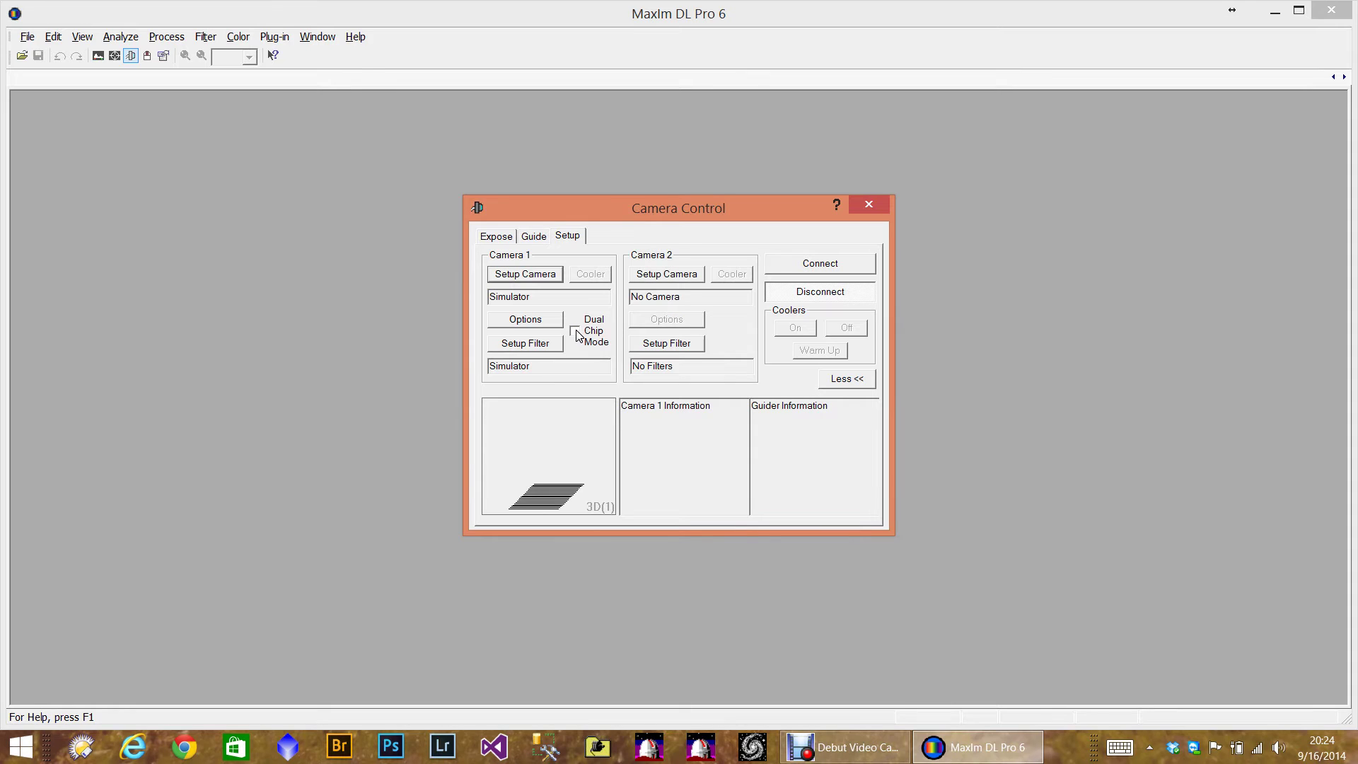
pyautogui.click(688, 278)
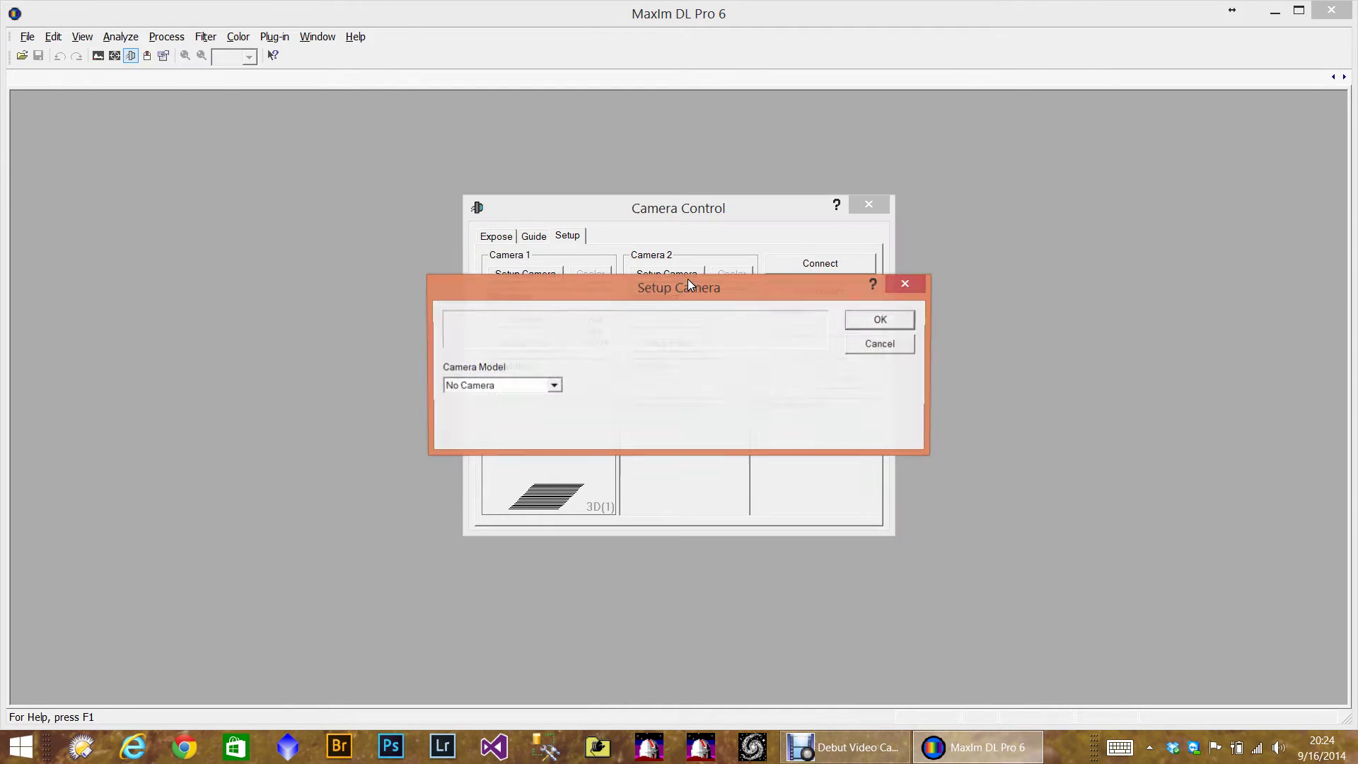
pyautogui.click(556, 384)
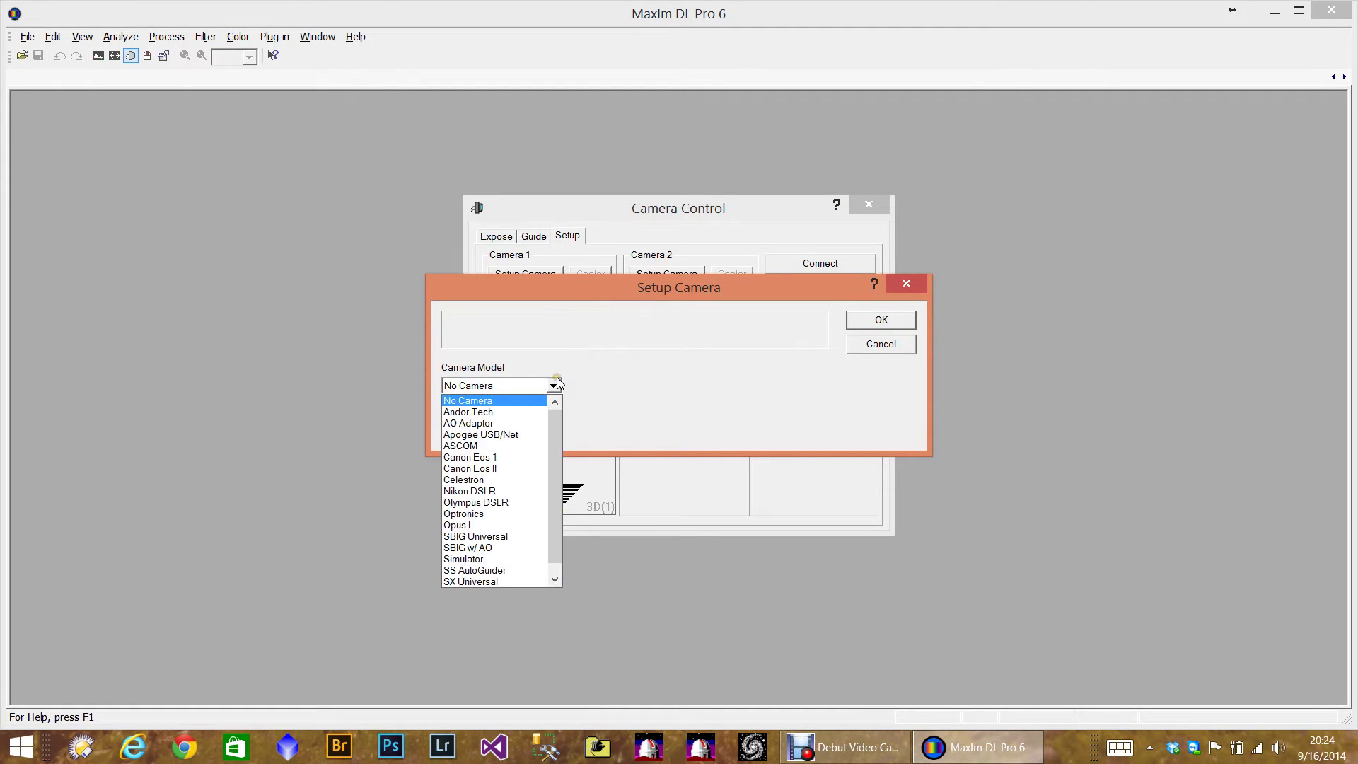
pyautogui.click(488, 560)
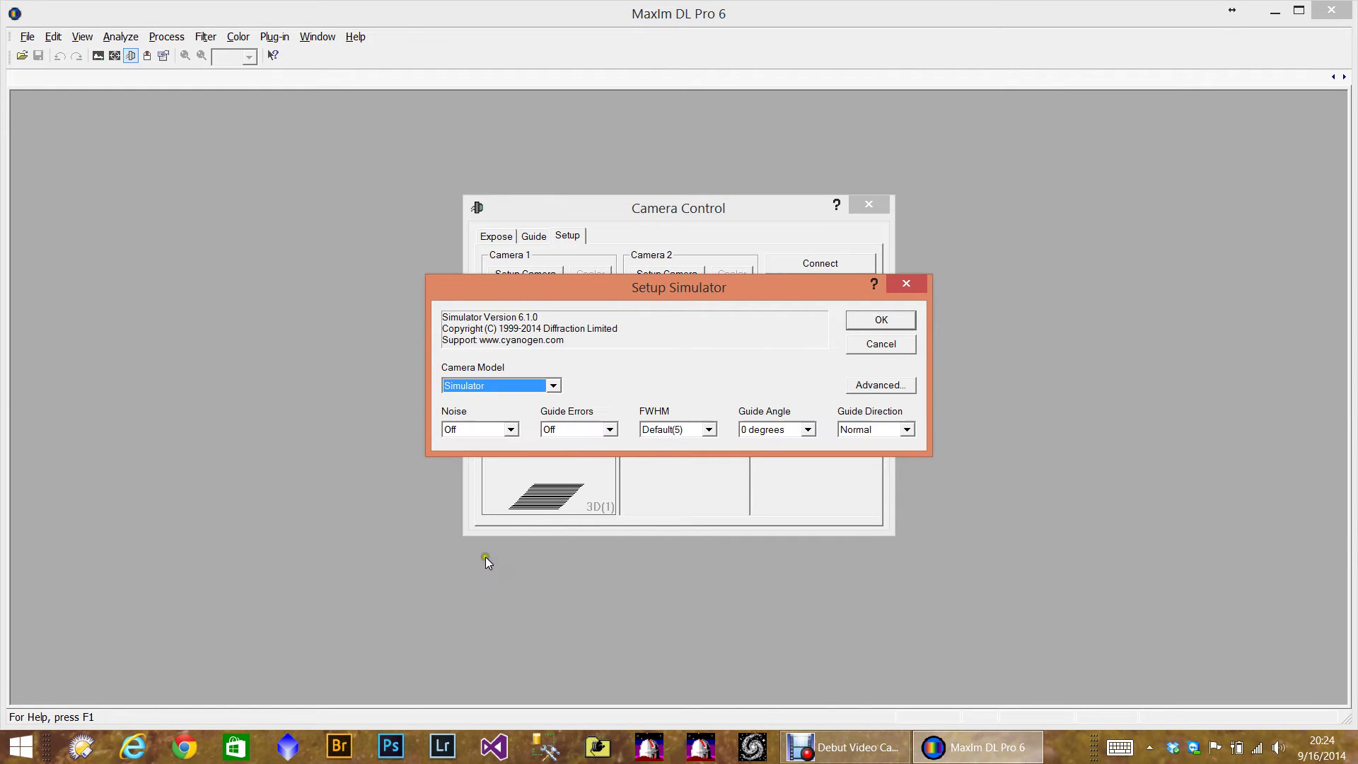
pyautogui.click(889, 322)
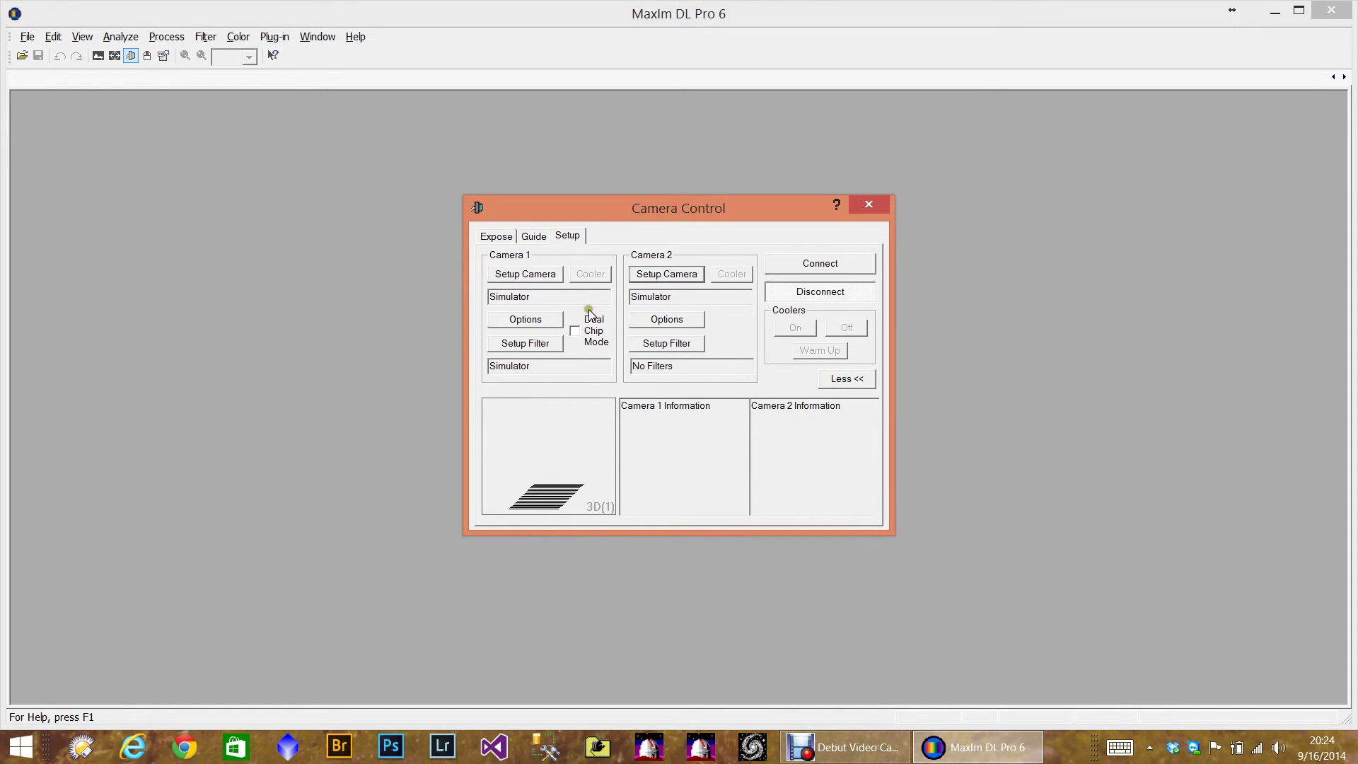
# Step: Map Camera 1's tricolor green and blue channels to the Green and Blue filters
pyautogui.click(521, 320)
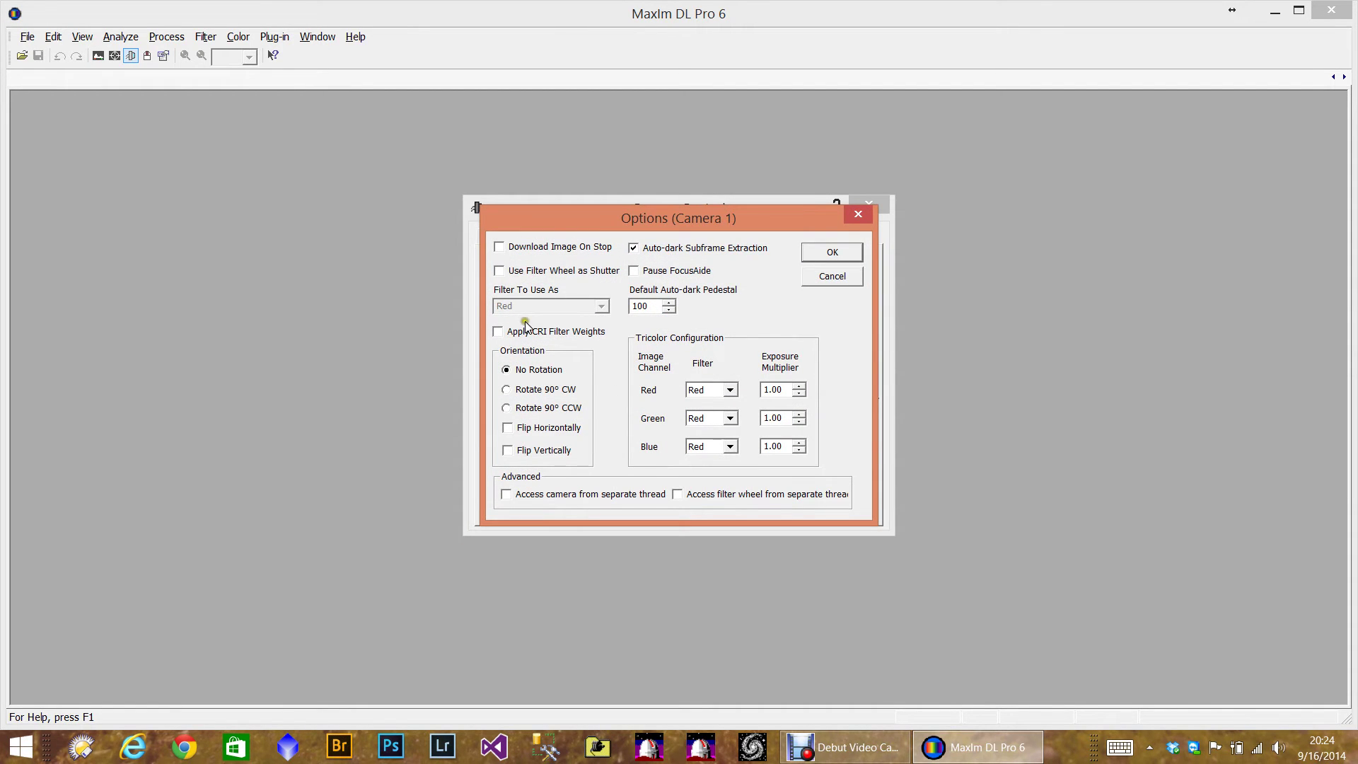
pyautogui.click(730, 418)
pyautogui.click(704, 443)
pyautogui.click(730, 446)
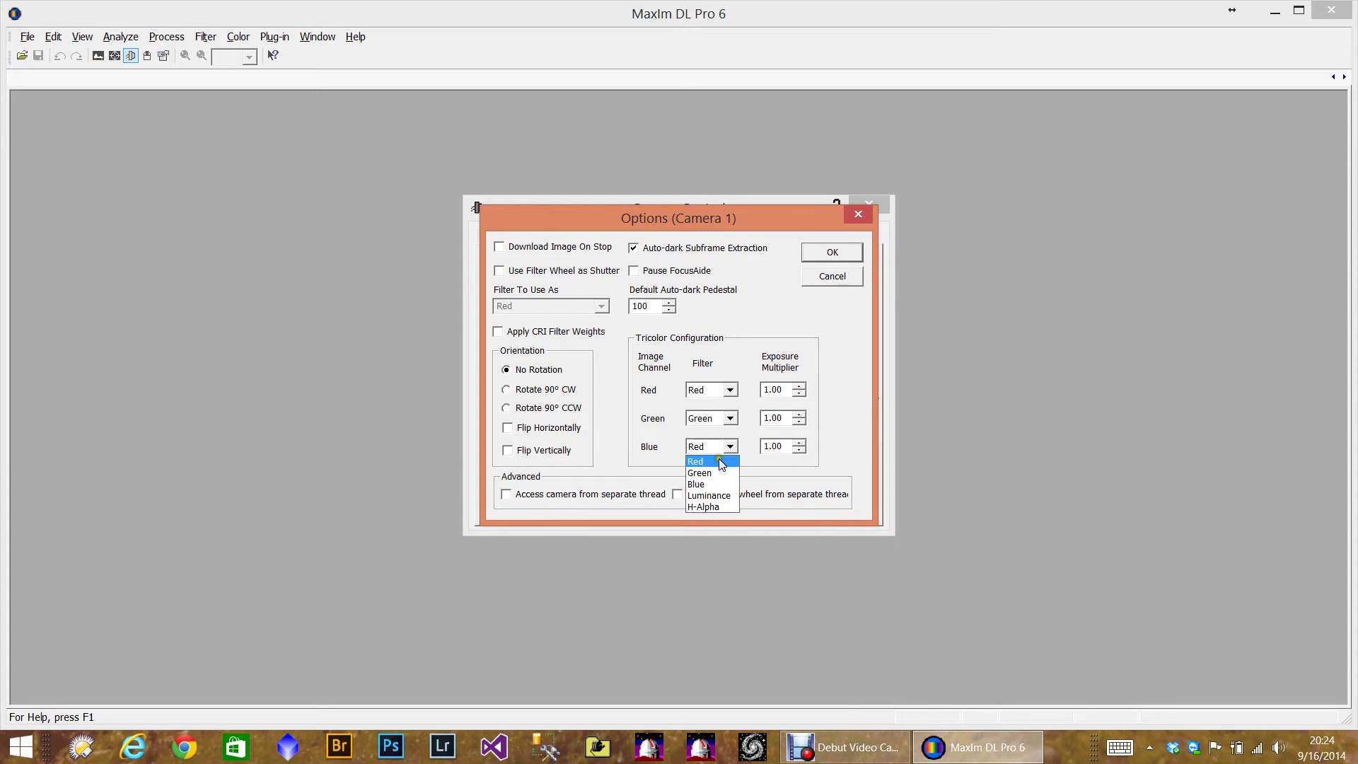
pyautogui.click(711, 486)
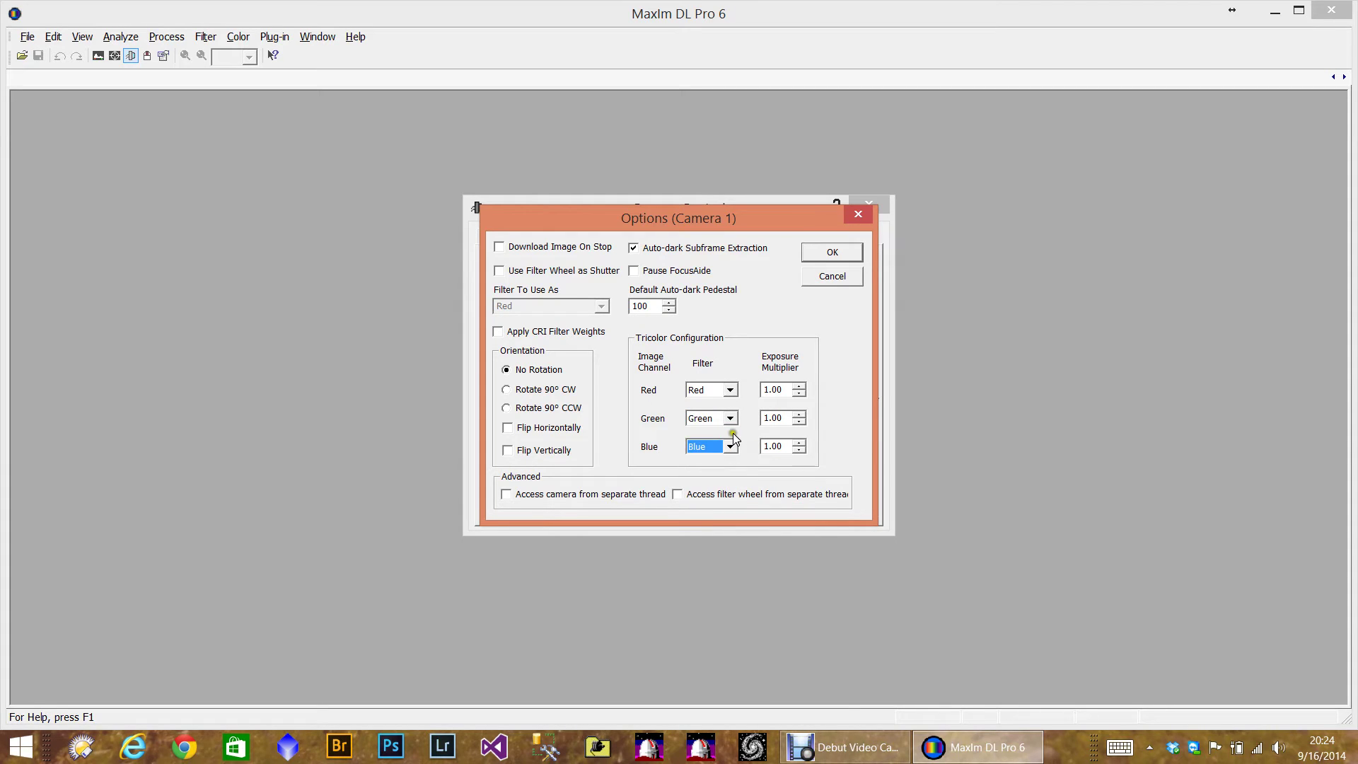
# Step: Enable Download Image On Stop, save Camera 1's options, and move Camera Control right
pyautogui.click(575, 255)
pyautogui.click(551, 259)
pyautogui.click(499, 247)
pyautogui.click(564, 254)
pyautogui.click(569, 256)
pyautogui.click(815, 253)
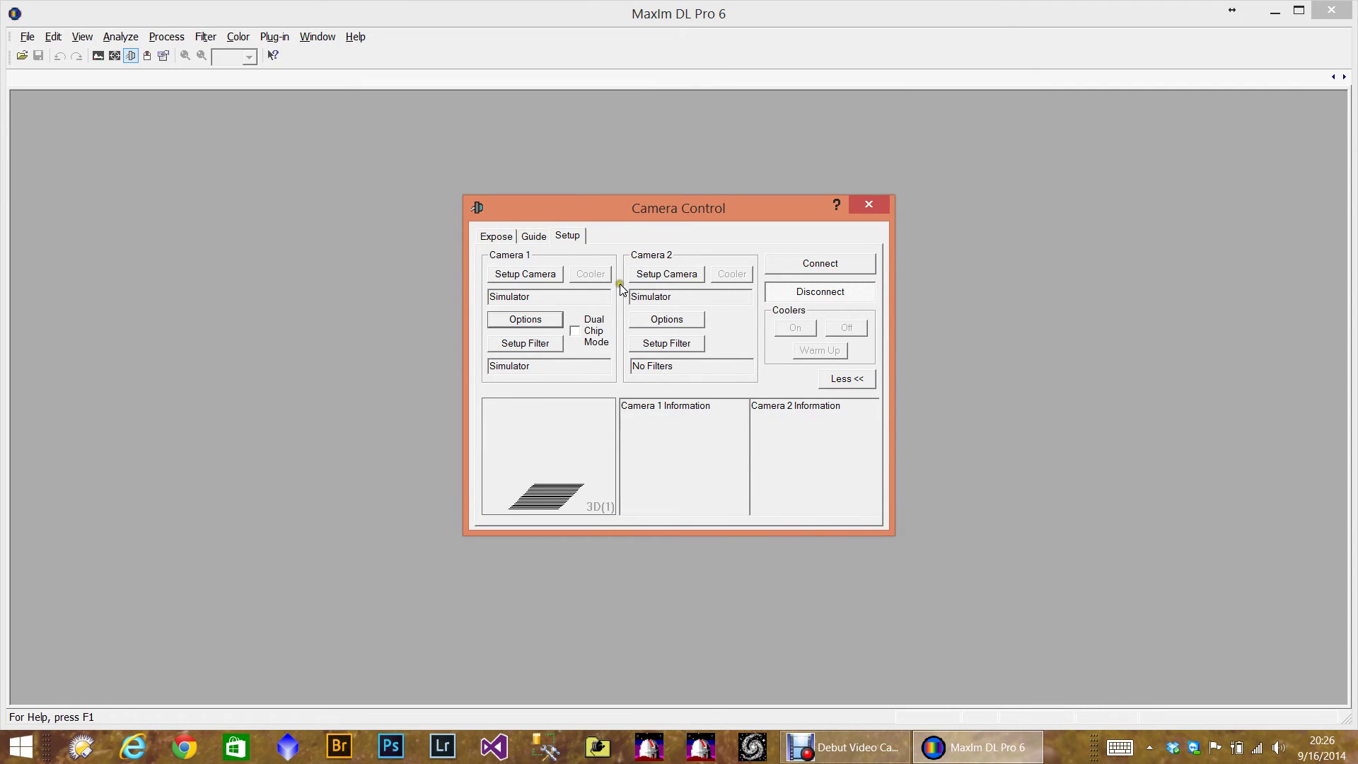
pyautogui.moveTo(600, 212); pyautogui.dragTo(884, 262)
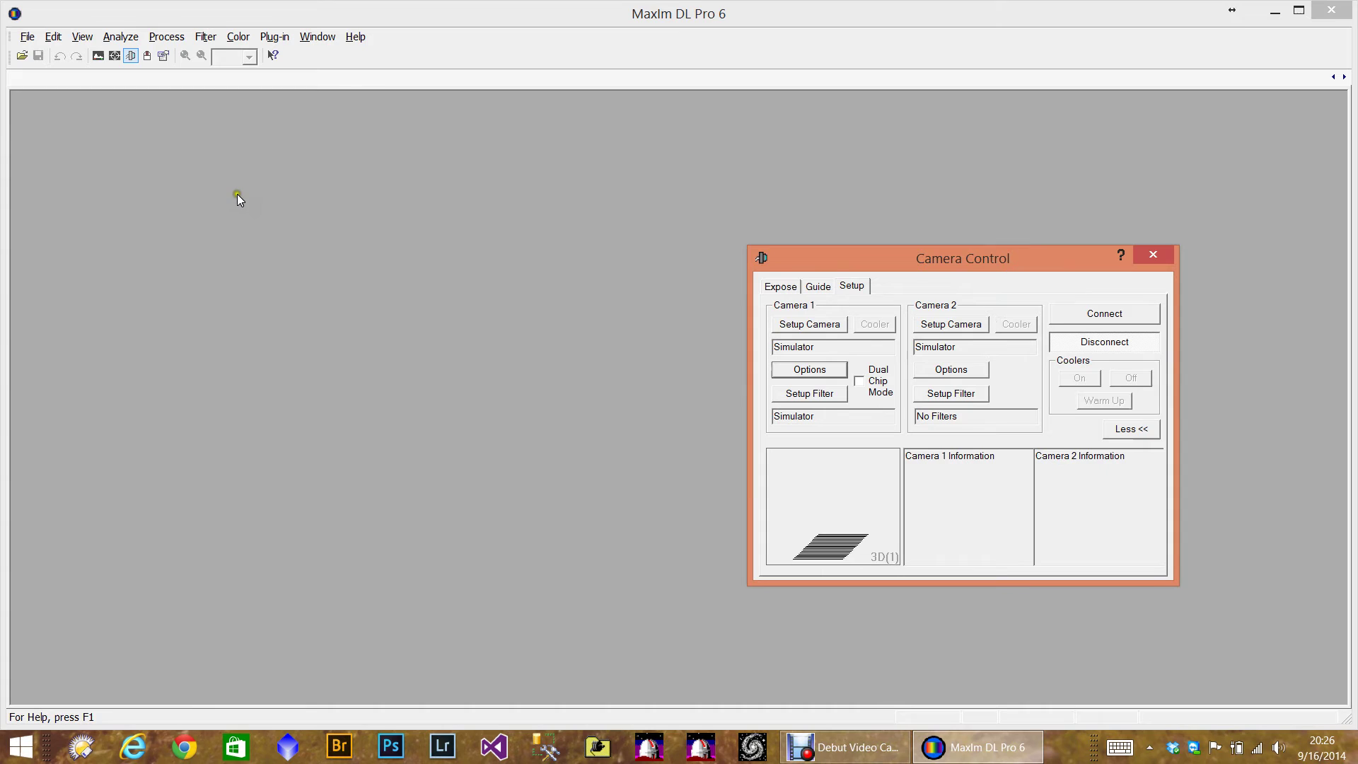
# Step: Open Observatory Control, move it to the centre, and show the Telescope device choices
pyautogui.click(147, 56)
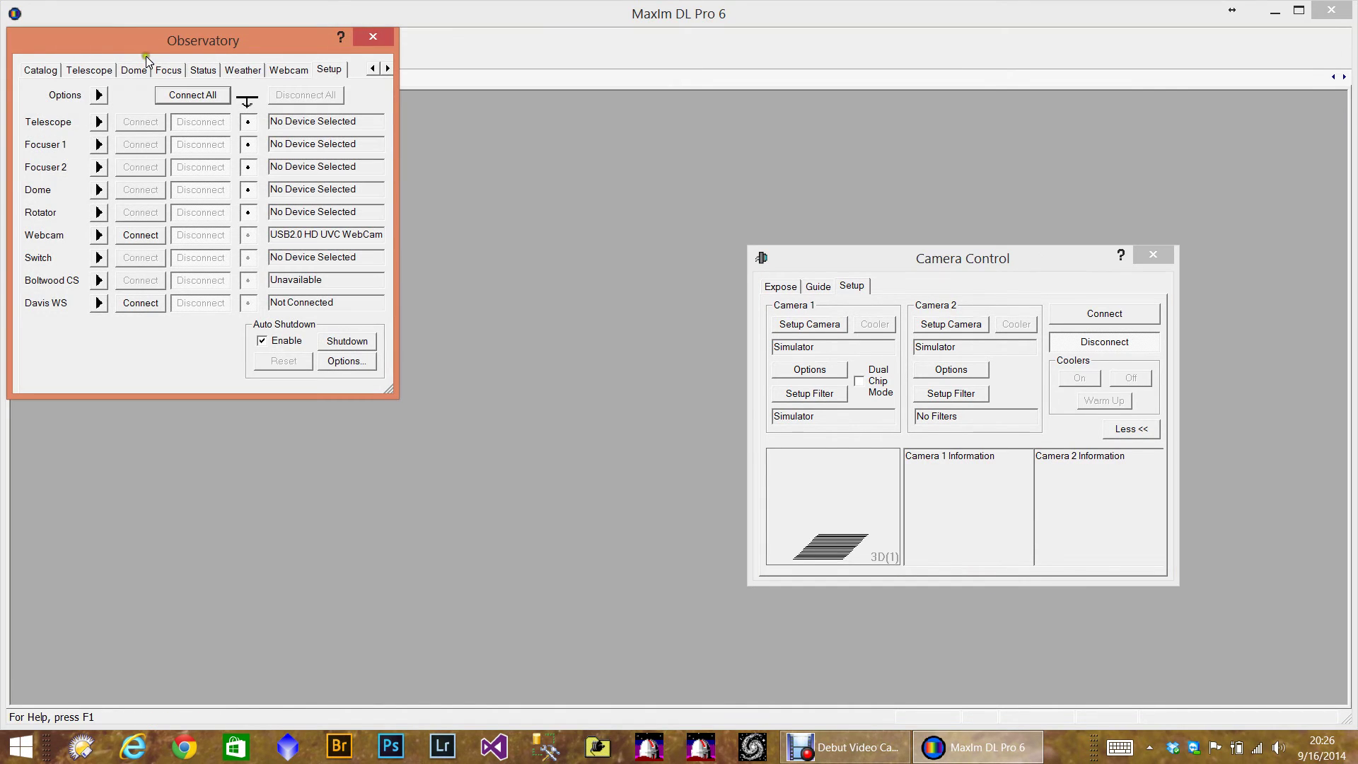
pyautogui.moveTo(144, 44); pyautogui.dragTo(362, 220)
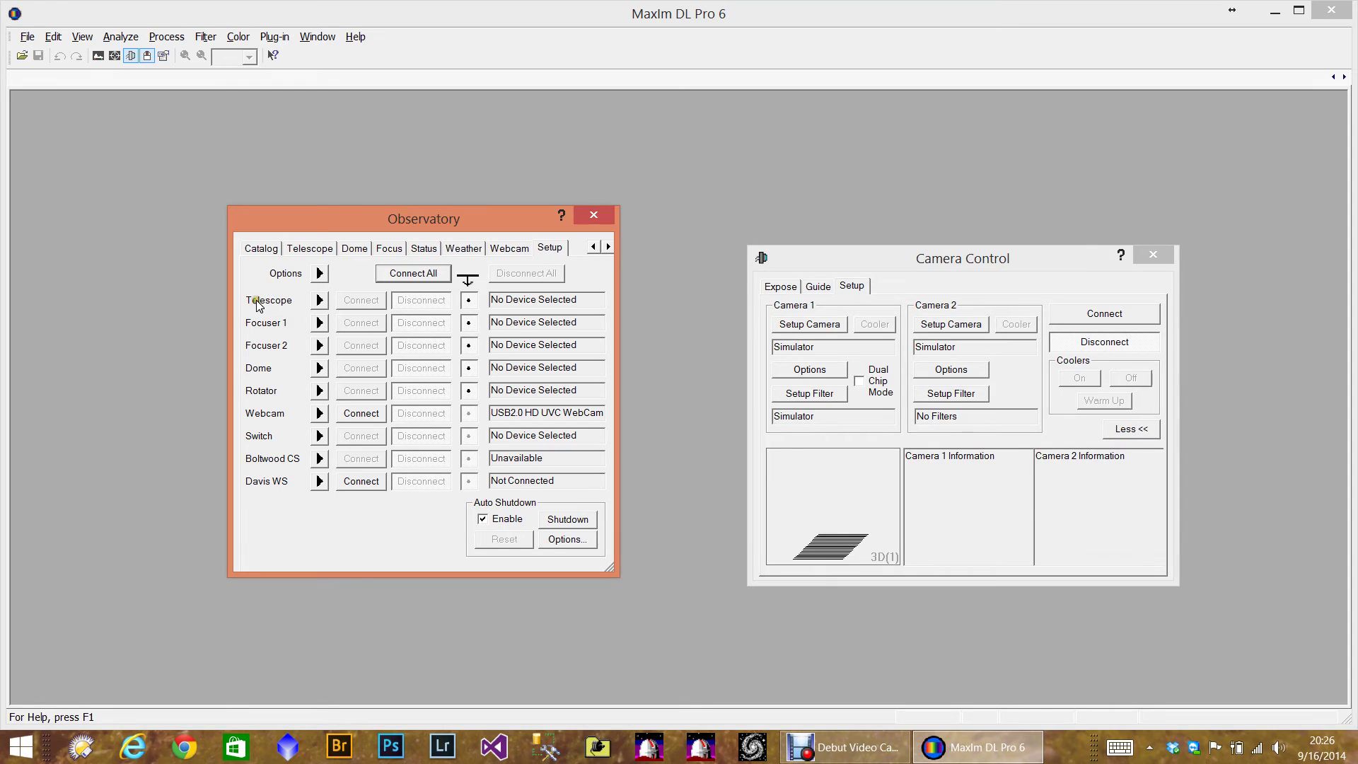
pyautogui.click(281, 306)
pyautogui.click(319, 301)
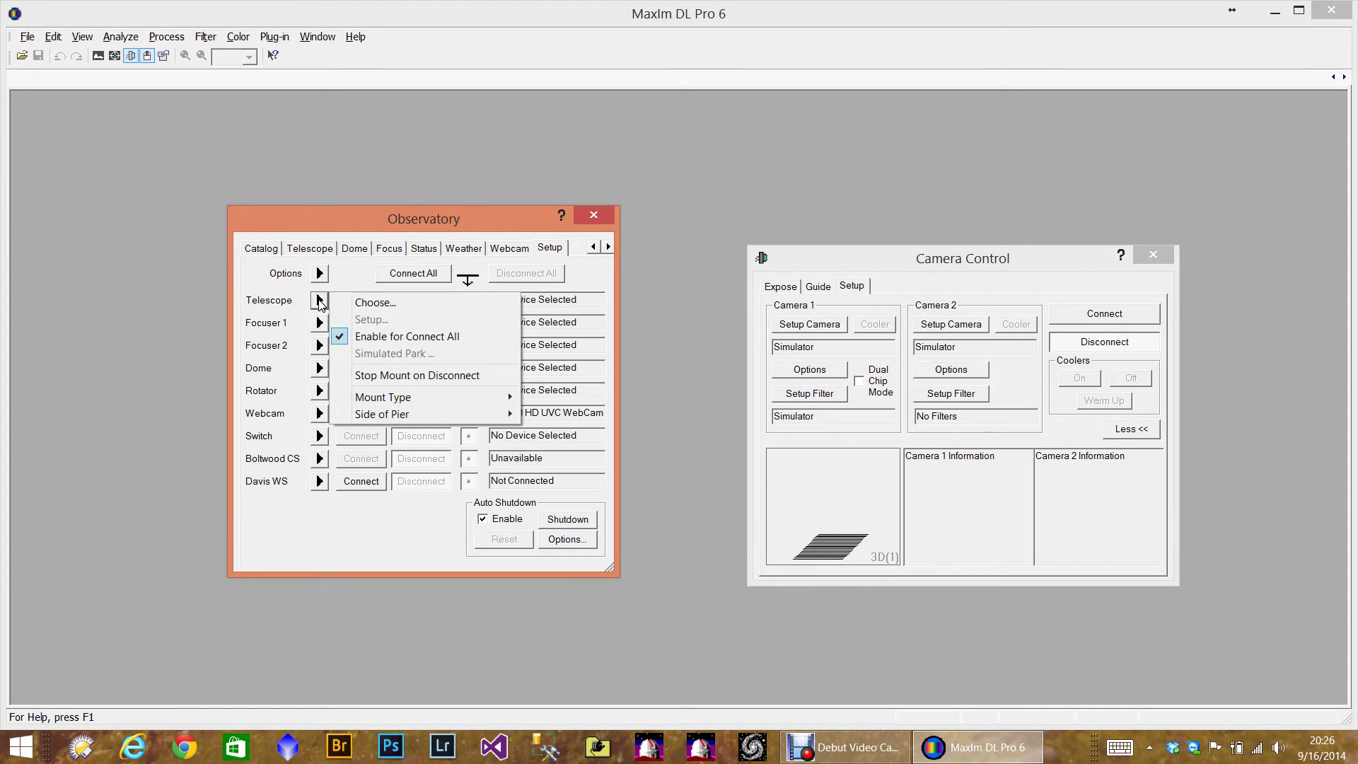
# Step: Select the ASCOM Simulator telescope driver, review its properties, and confirm it as the Observatory telescope
pyautogui.click(358, 303)
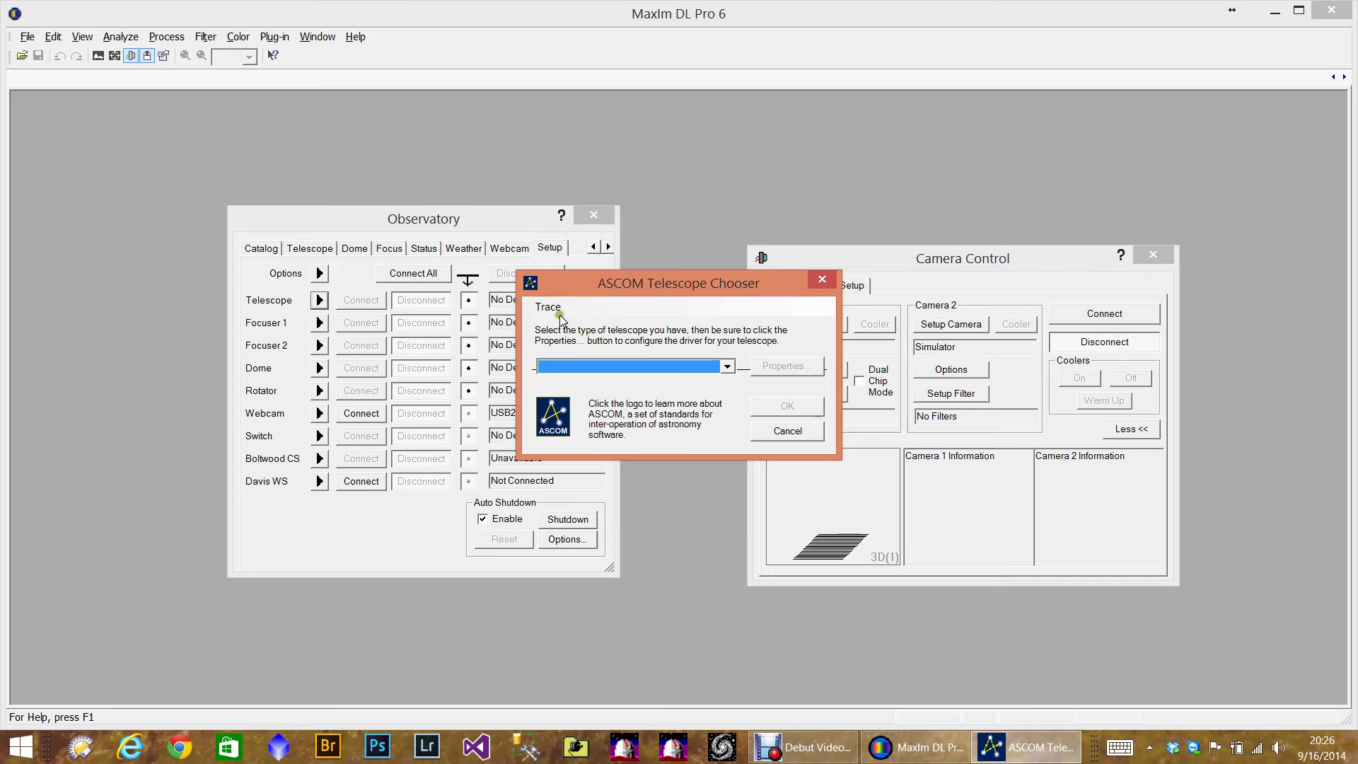
pyautogui.click(729, 365)
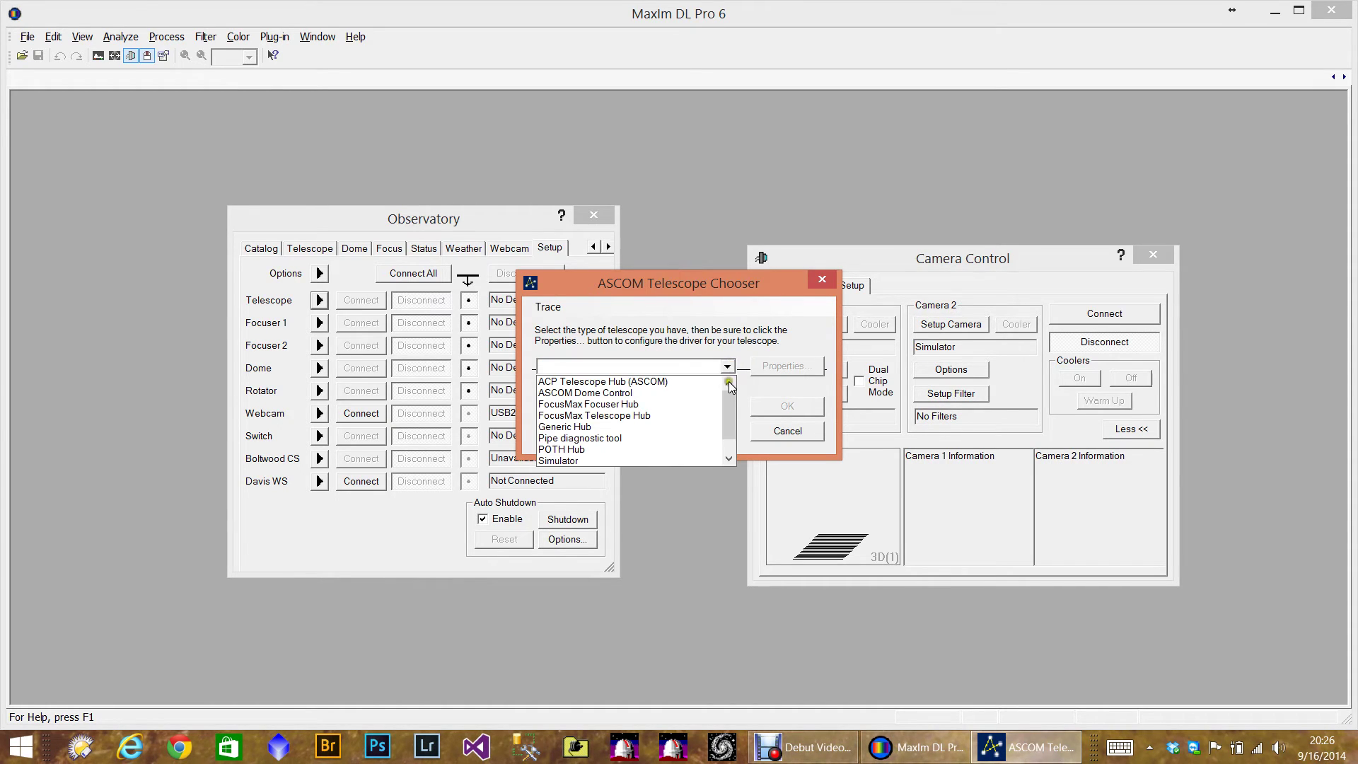
pyautogui.moveTo(731, 397)
pyautogui.mouseDown()
pyautogui.moveTo(730, 430)
pyautogui.moveTo(725, 389)
pyautogui.mouseUp()
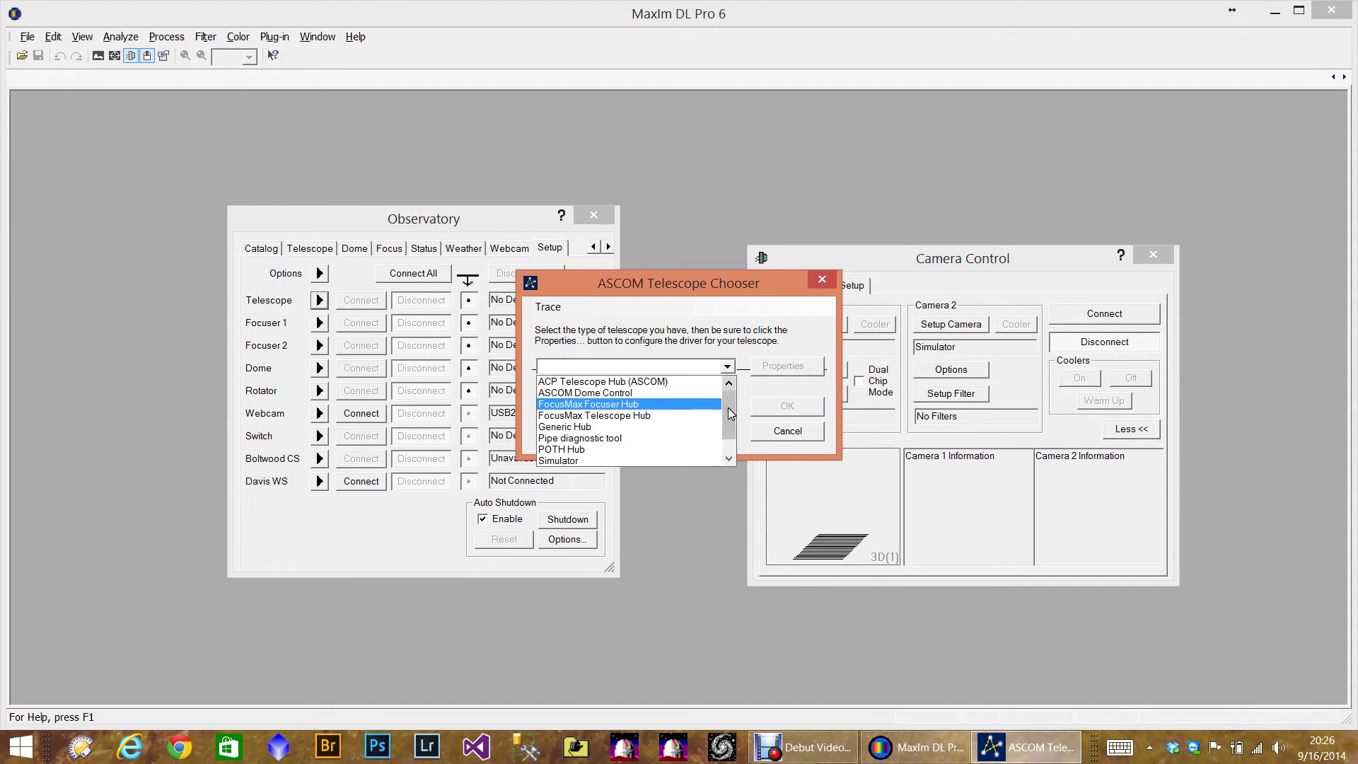
pyautogui.moveTo(728, 407); pyautogui.dragTo(728, 432)
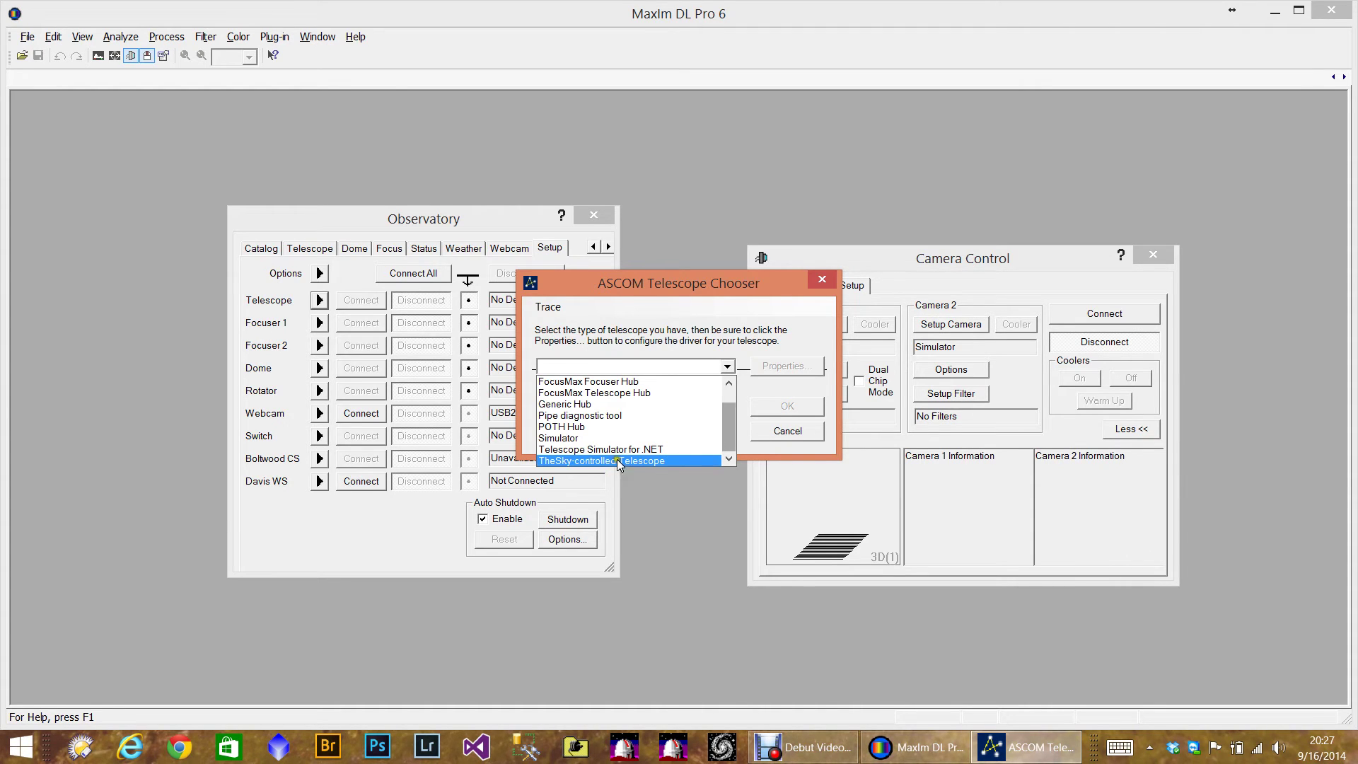
pyautogui.click(556, 440)
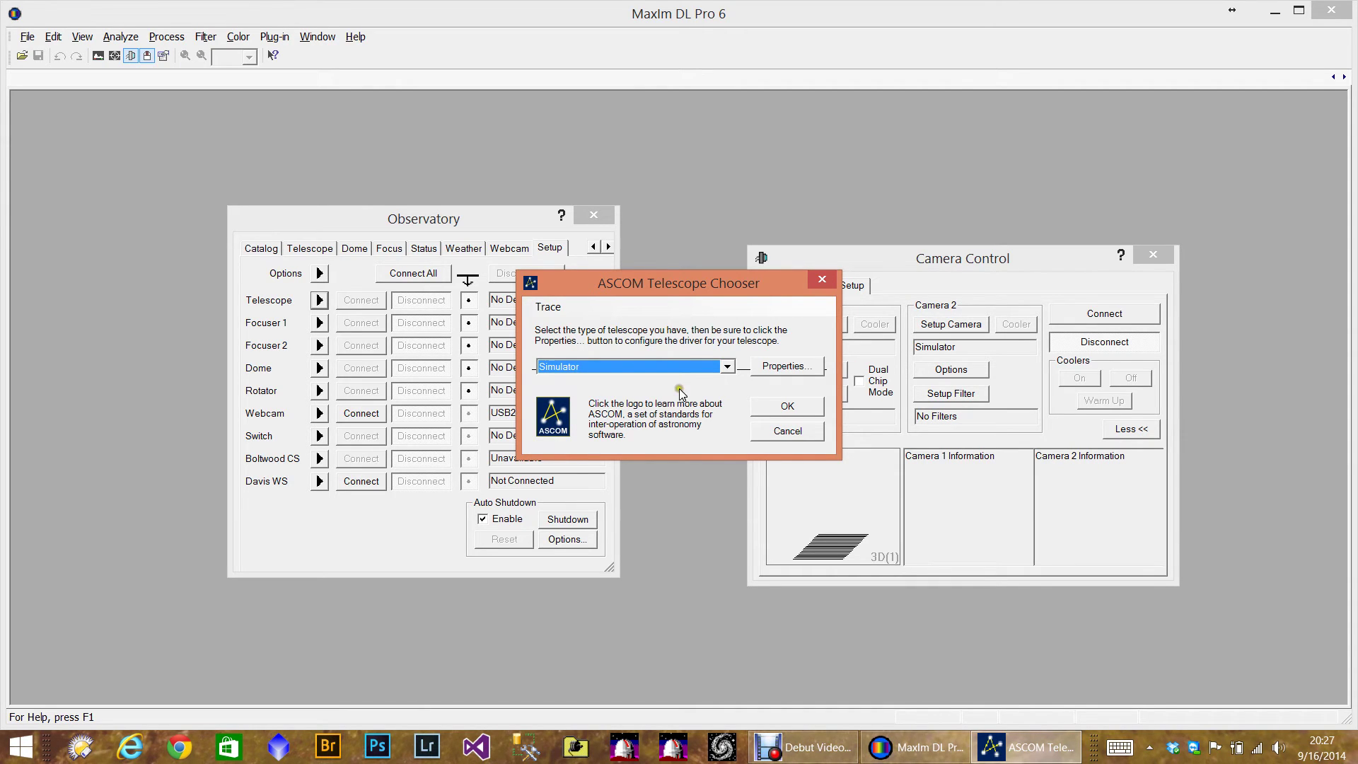
pyautogui.click(777, 371)
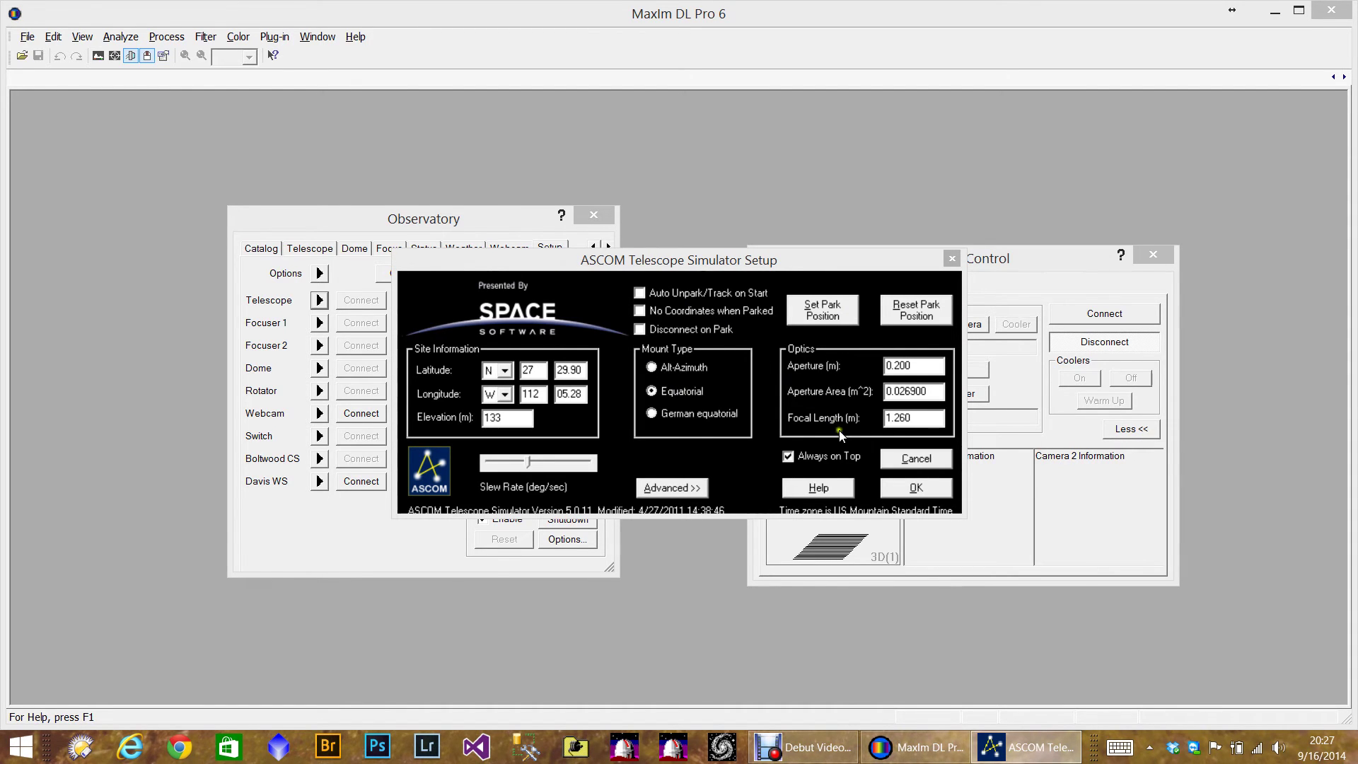
pyautogui.click(895, 490)
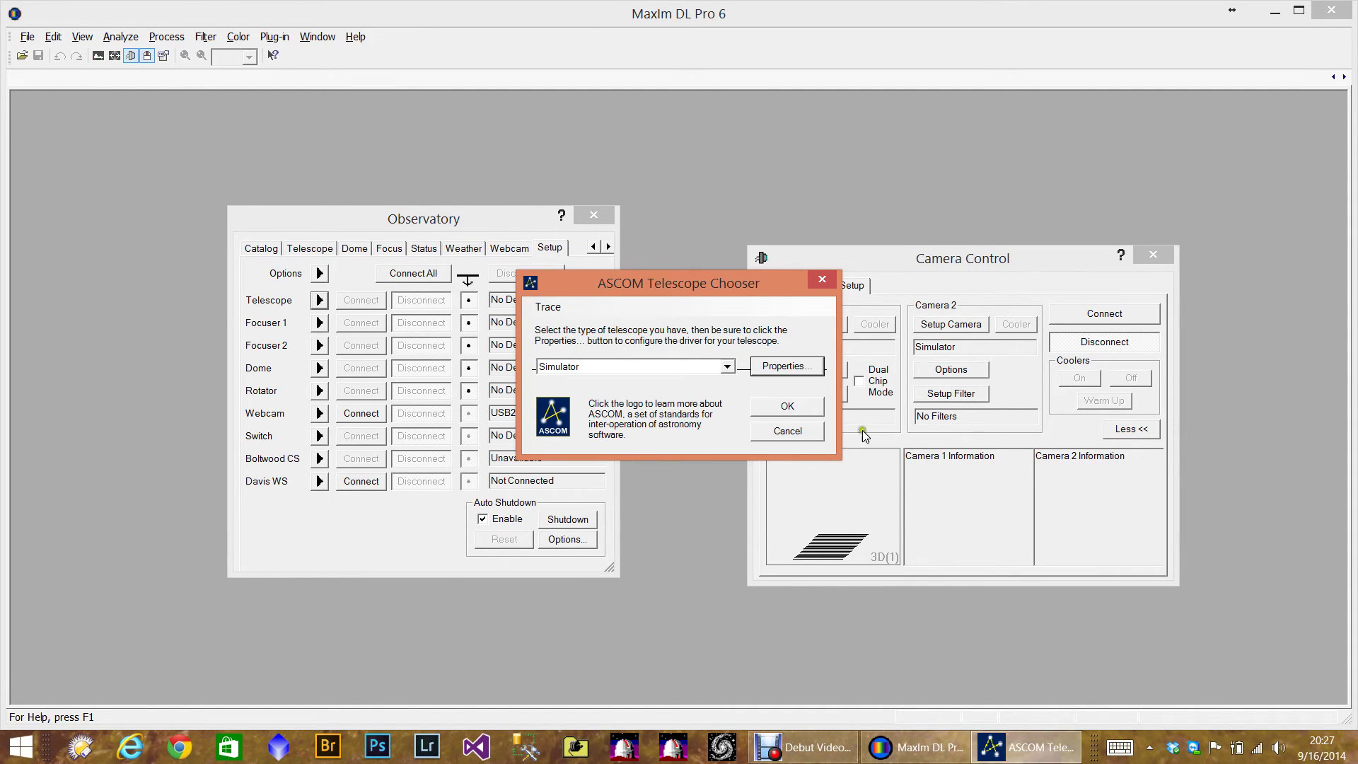
pyautogui.click(795, 404)
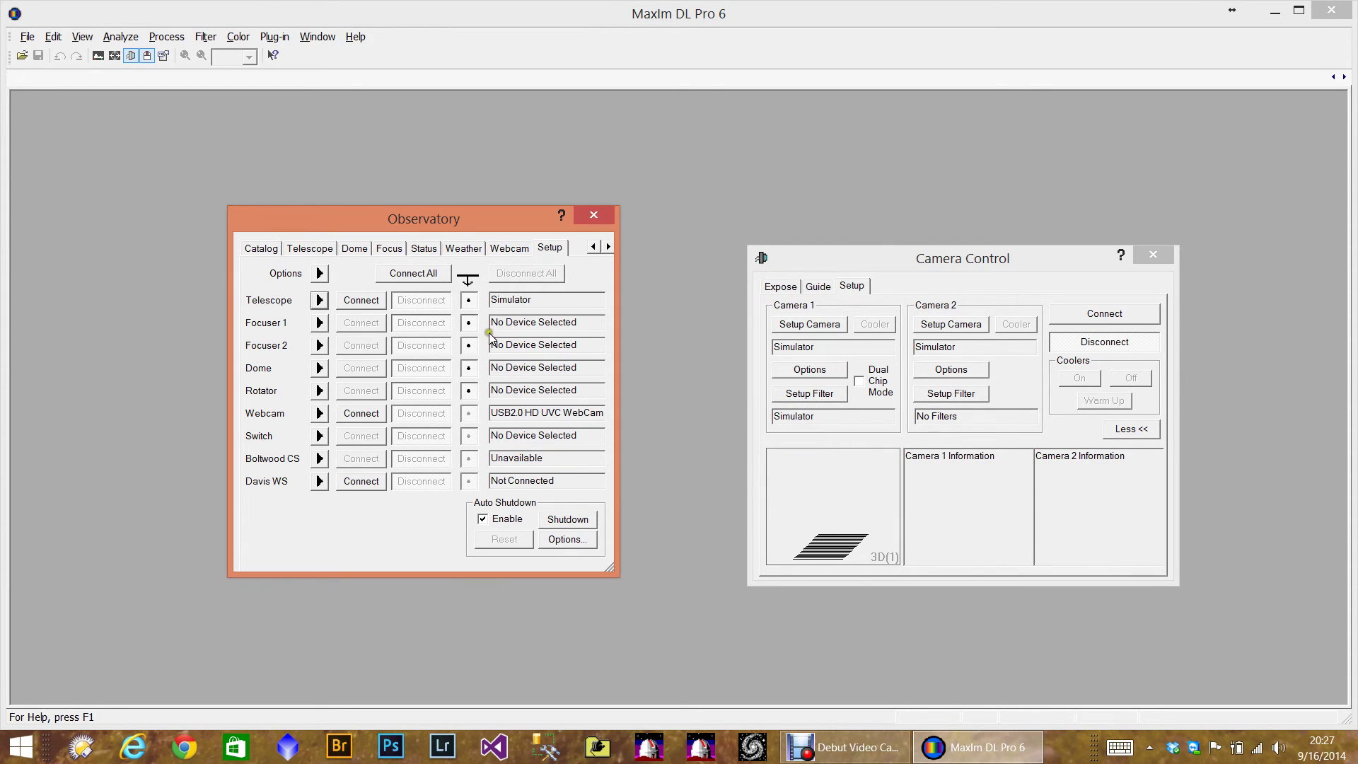
# Step: Connect the simulated telescope, nudge it northeast, and sync its position
pyautogui.click(360, 301)
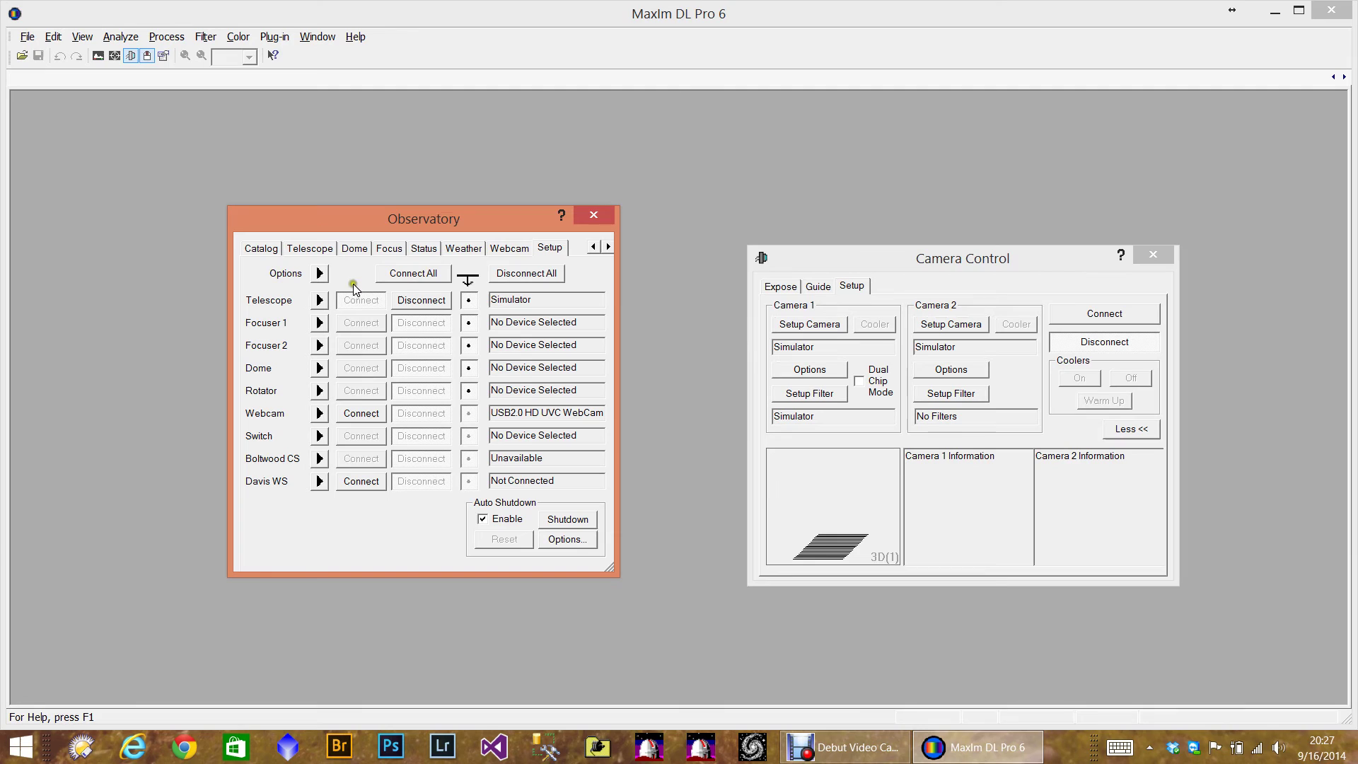
pyautogui.click(311, 252)
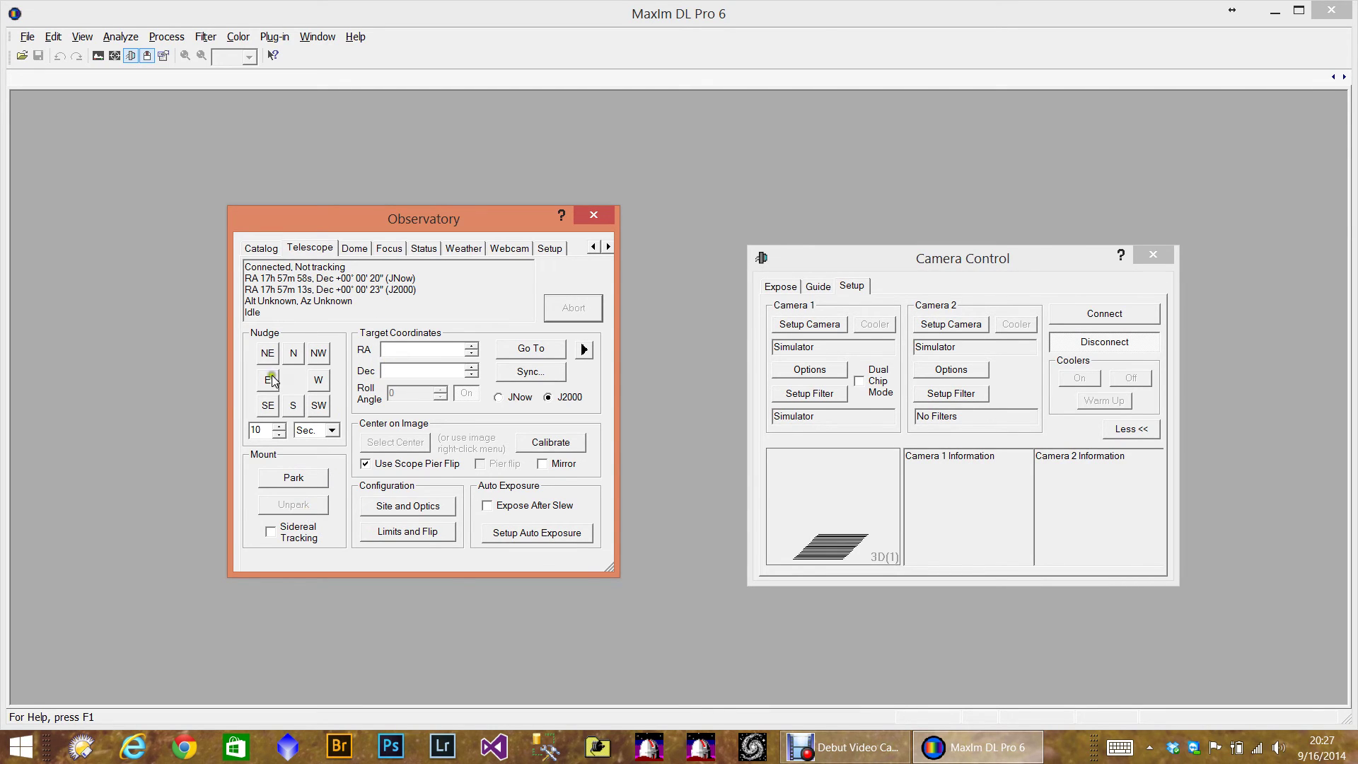
pyautogui.click(257, 353)
pyautogui.click(419, 357)
pyautogui.click(529, 381)
# Step: Disconnect the simulated telescope and close the Observatory window
pyautogui.click(549, 248)
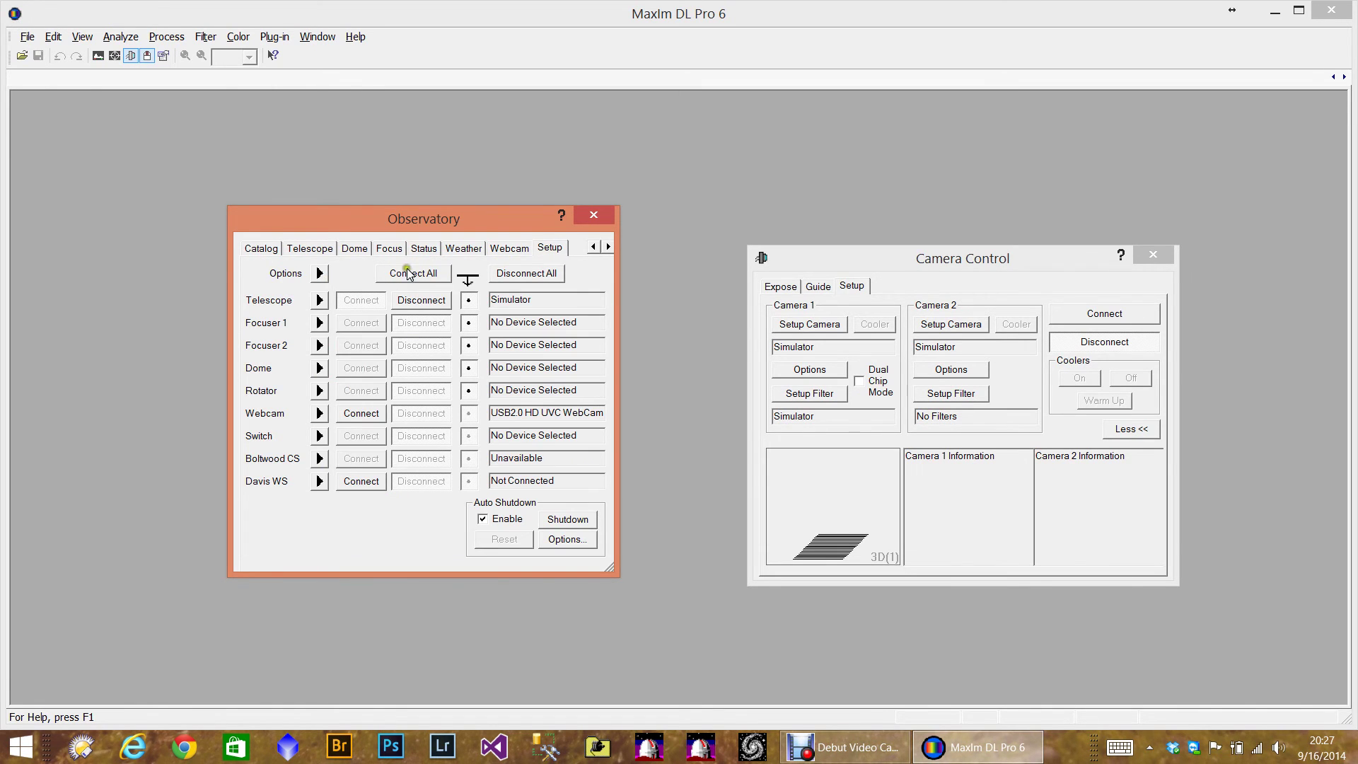
pyautogui.click(407, 300)
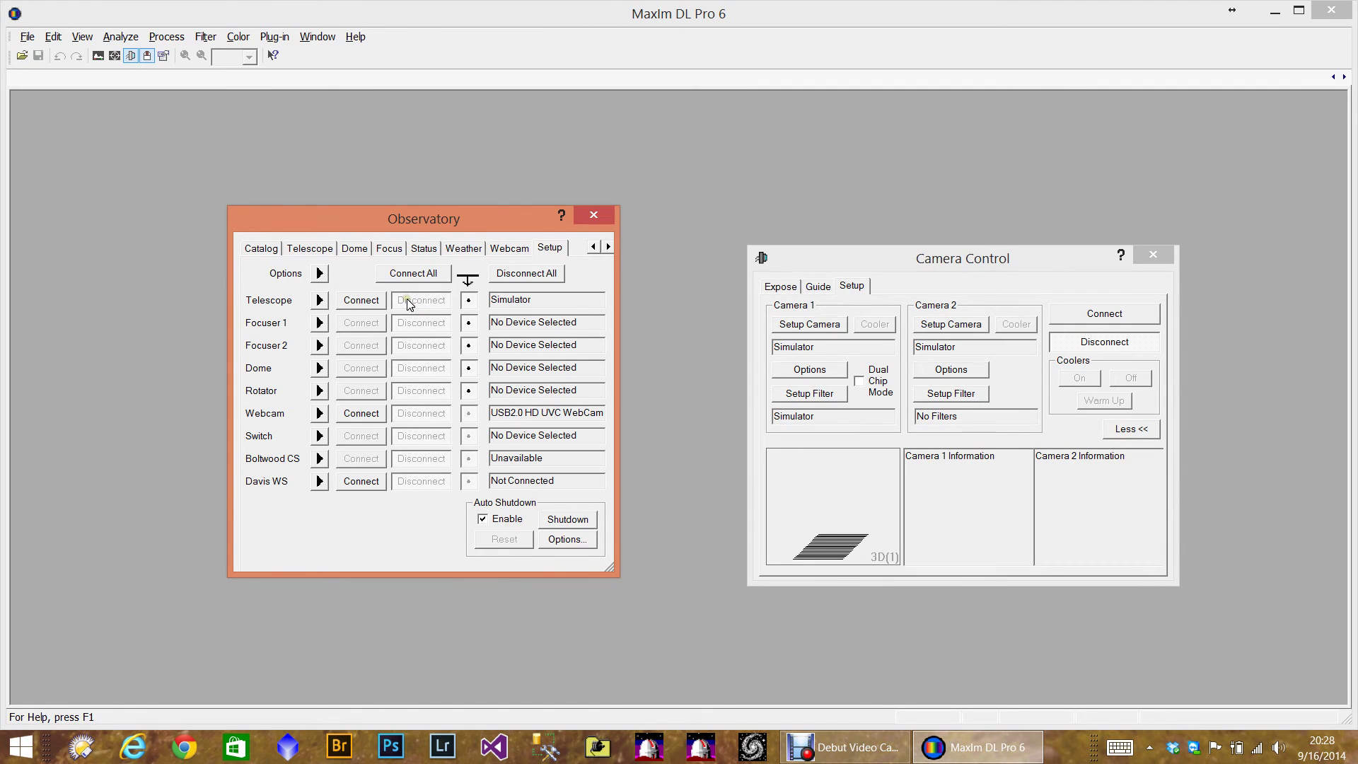
pyautogui.click(589, 220)
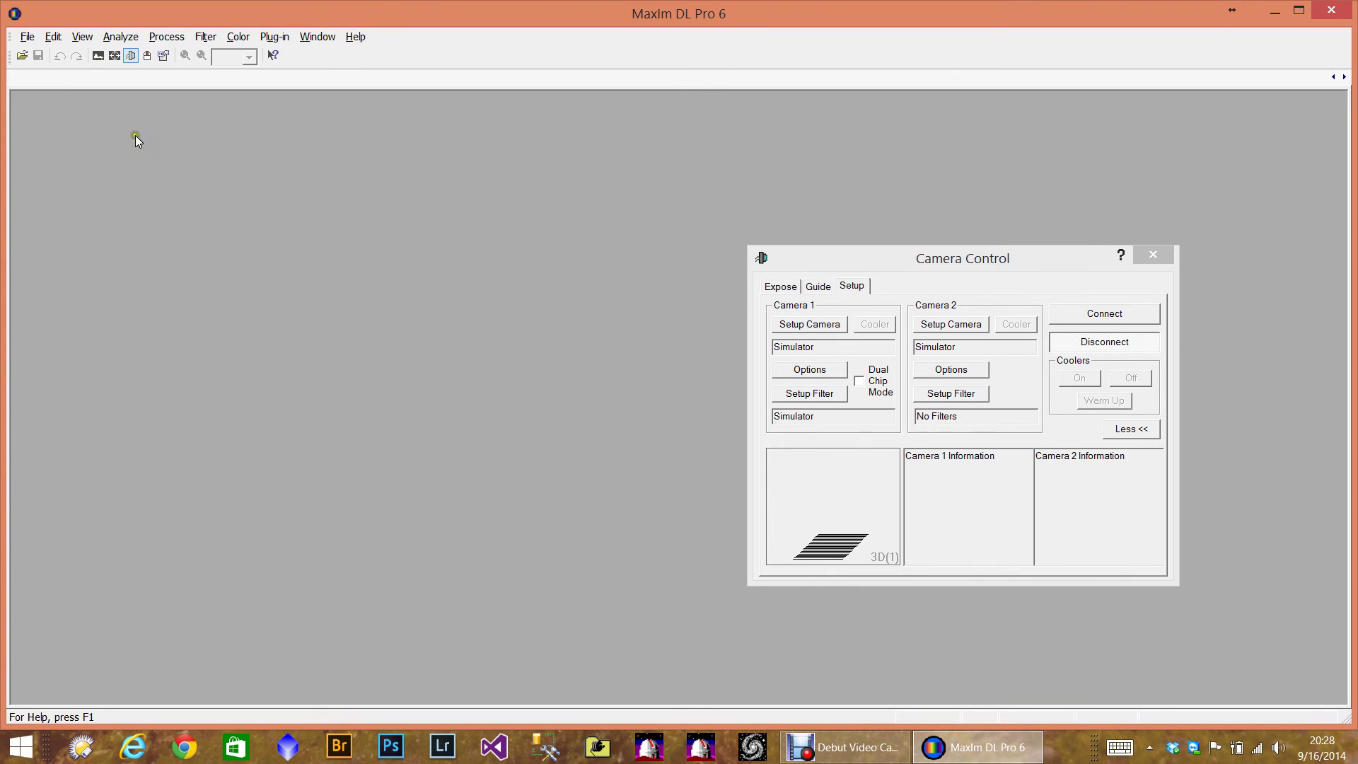
# Step: Replace the misspelled configuration name with 'Camera 1' and save it under File > Configurations
pyautogui.click(22, 38)
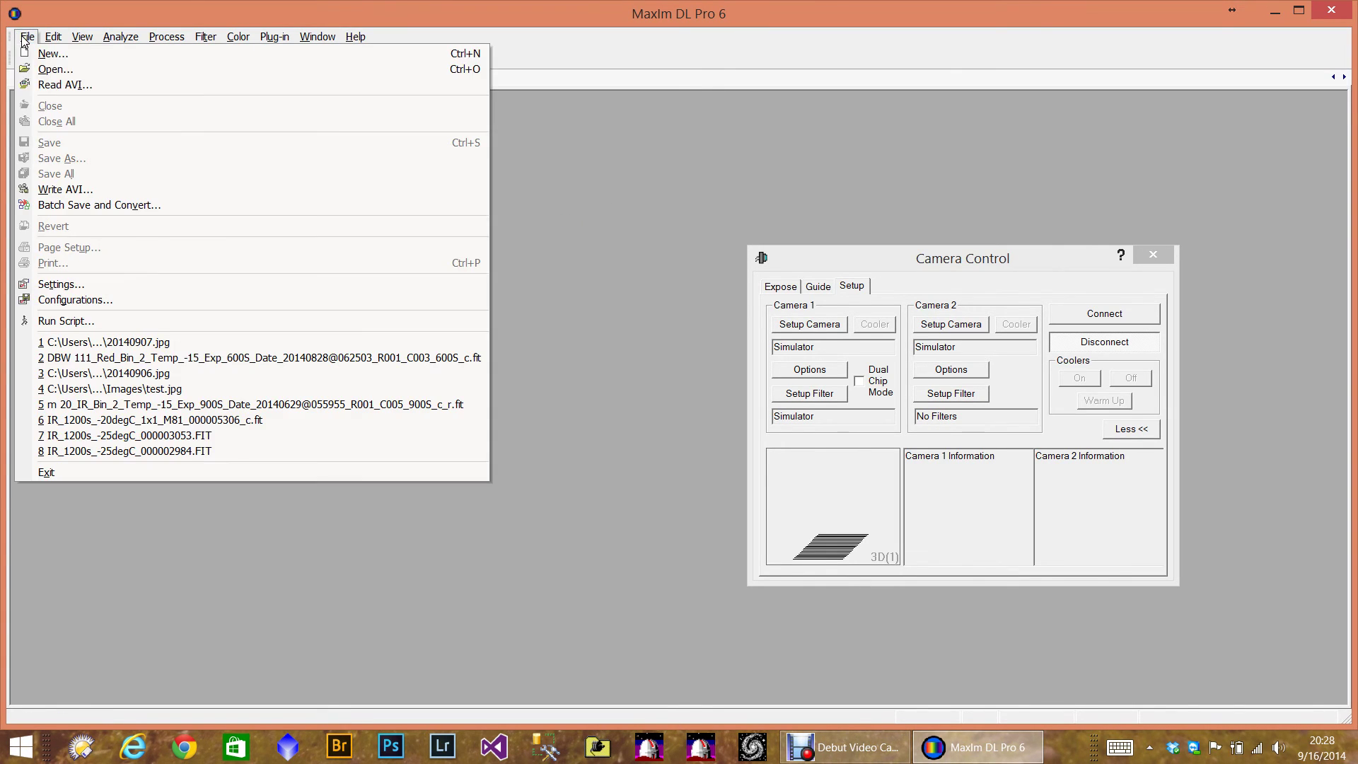
pyautogui.click(79, 300)
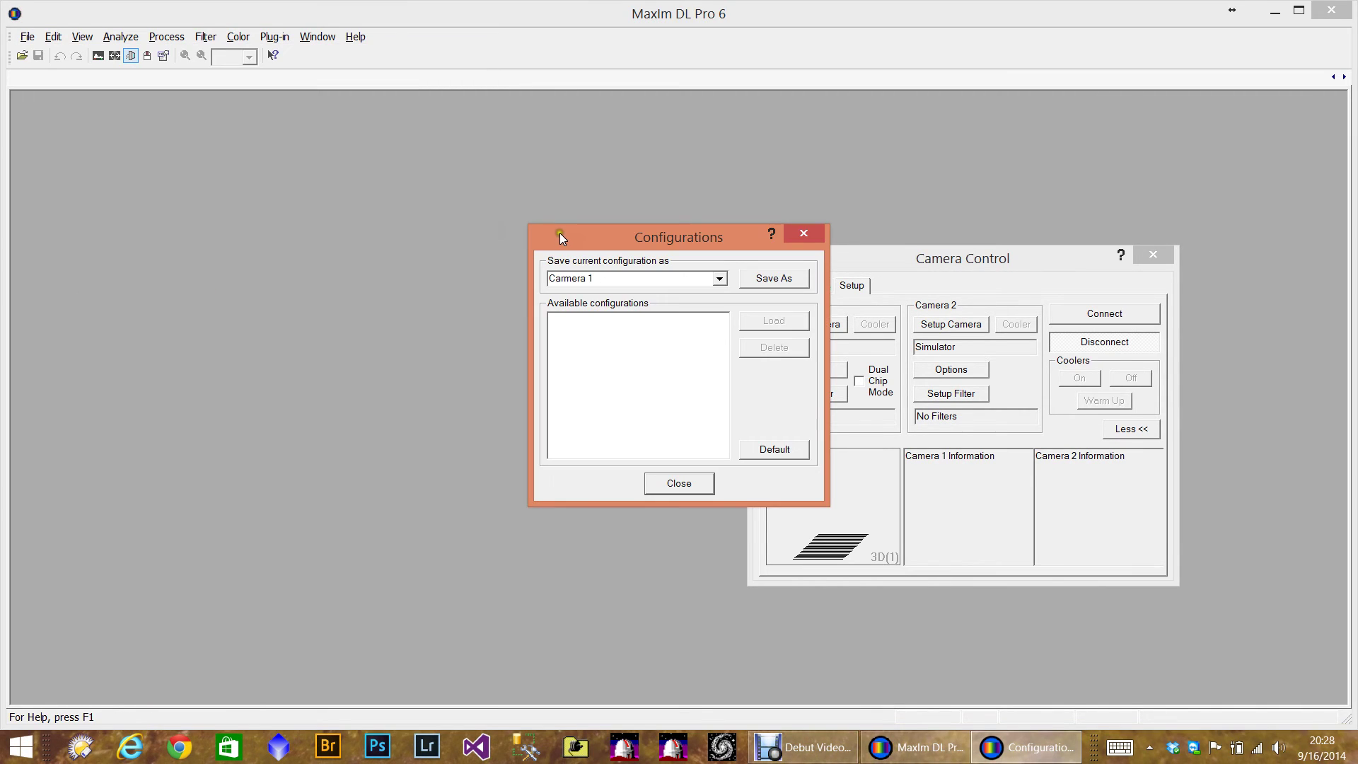
pyautogui.moveTo(559, 232); pyautogui.dragTo(394, 247)
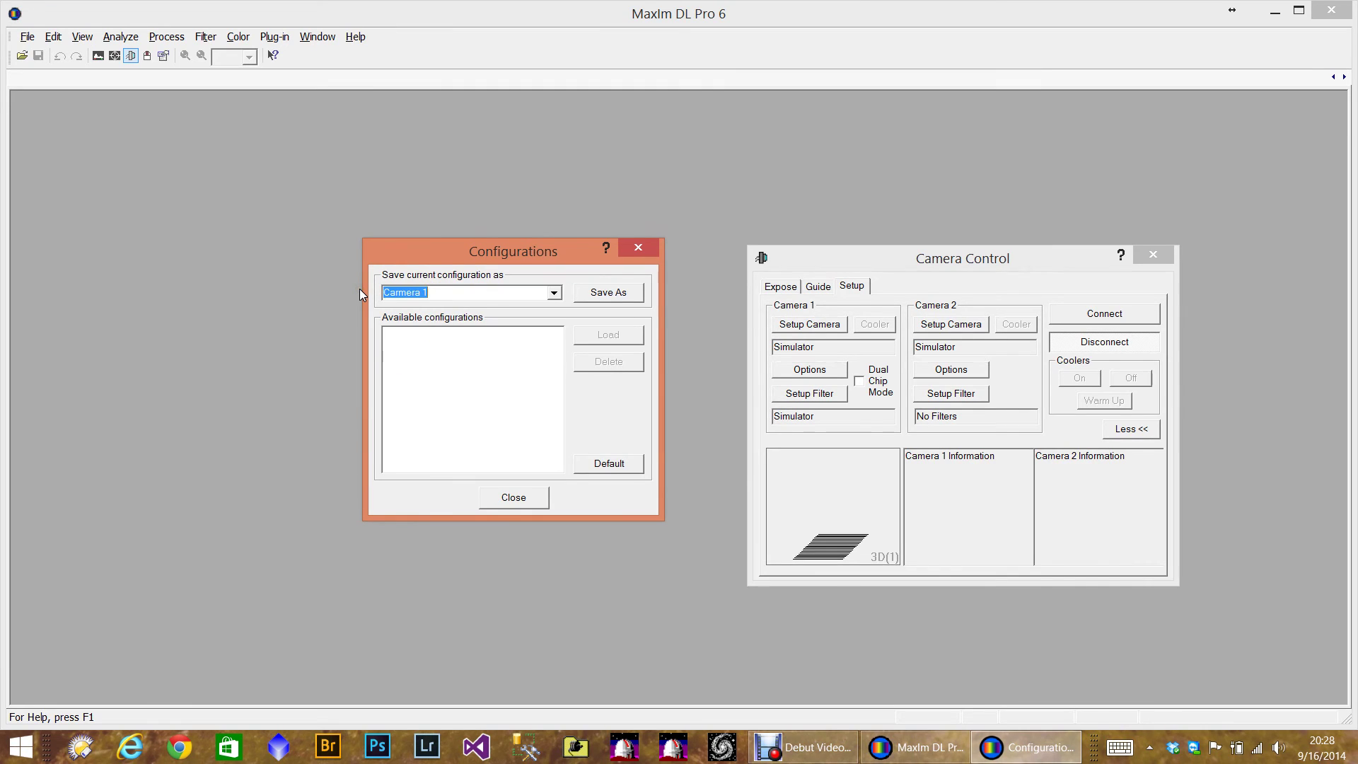
pyautogui.press('Delete')
pyautogui.click(425, 354)
pyautogui.write('Camera')
pyautogui.click(608, 292)
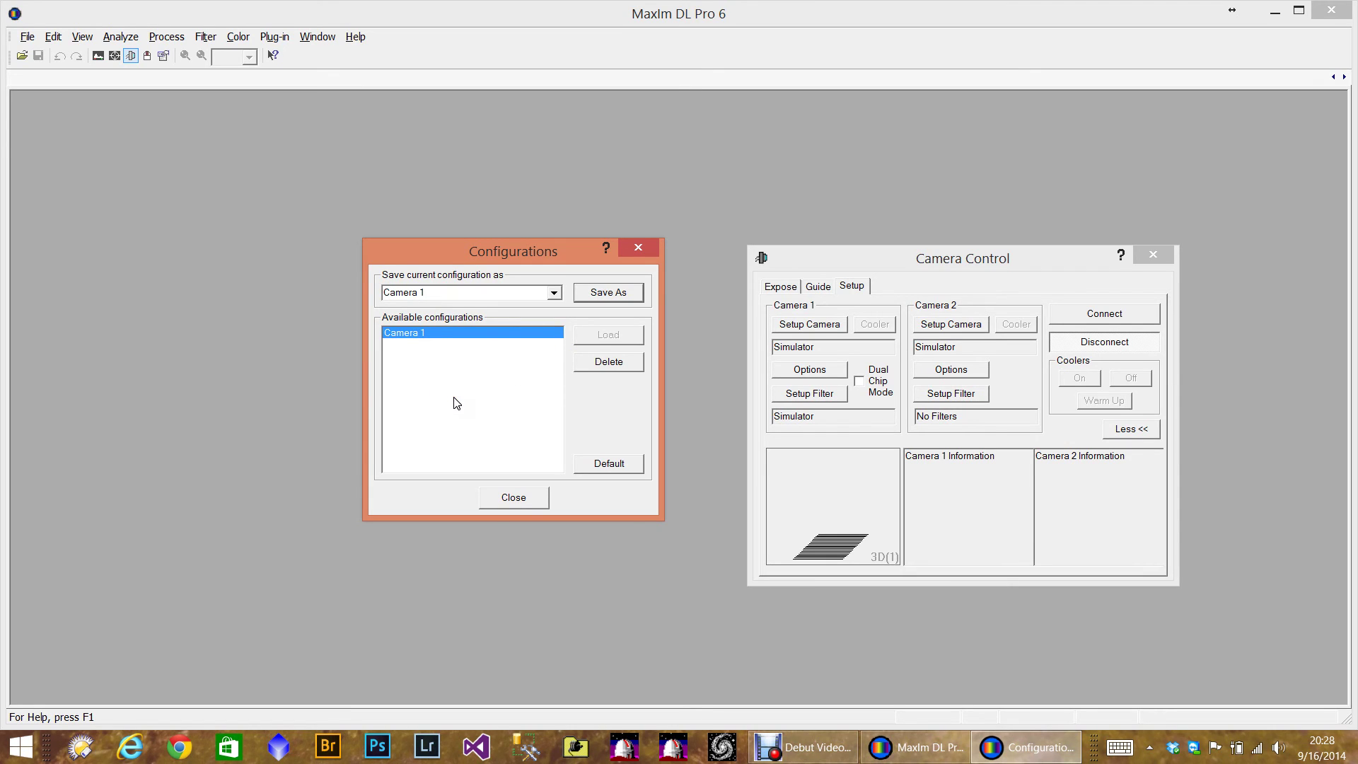
pyautogui.click(524, 499)
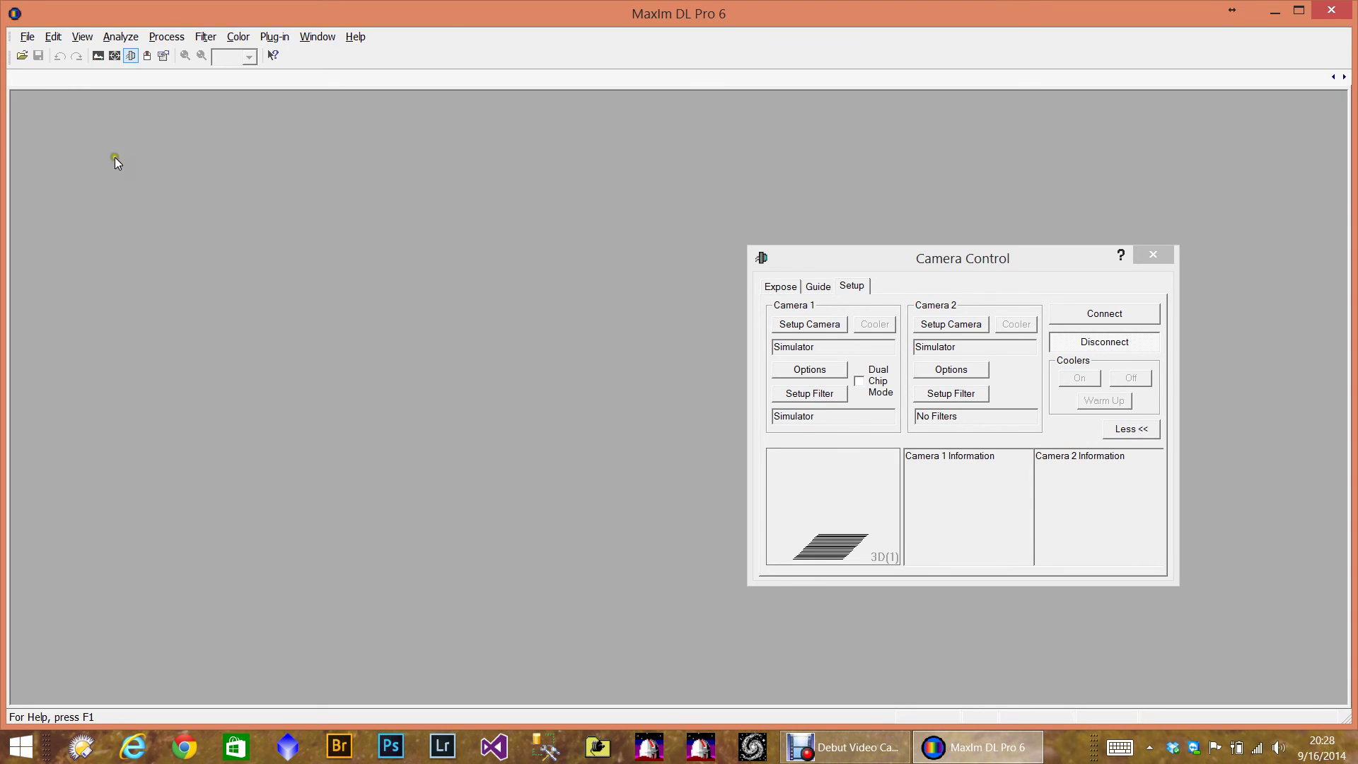
# Step: Set the default zoom to 35% in the general settings
pyautogui.click(26, 37)
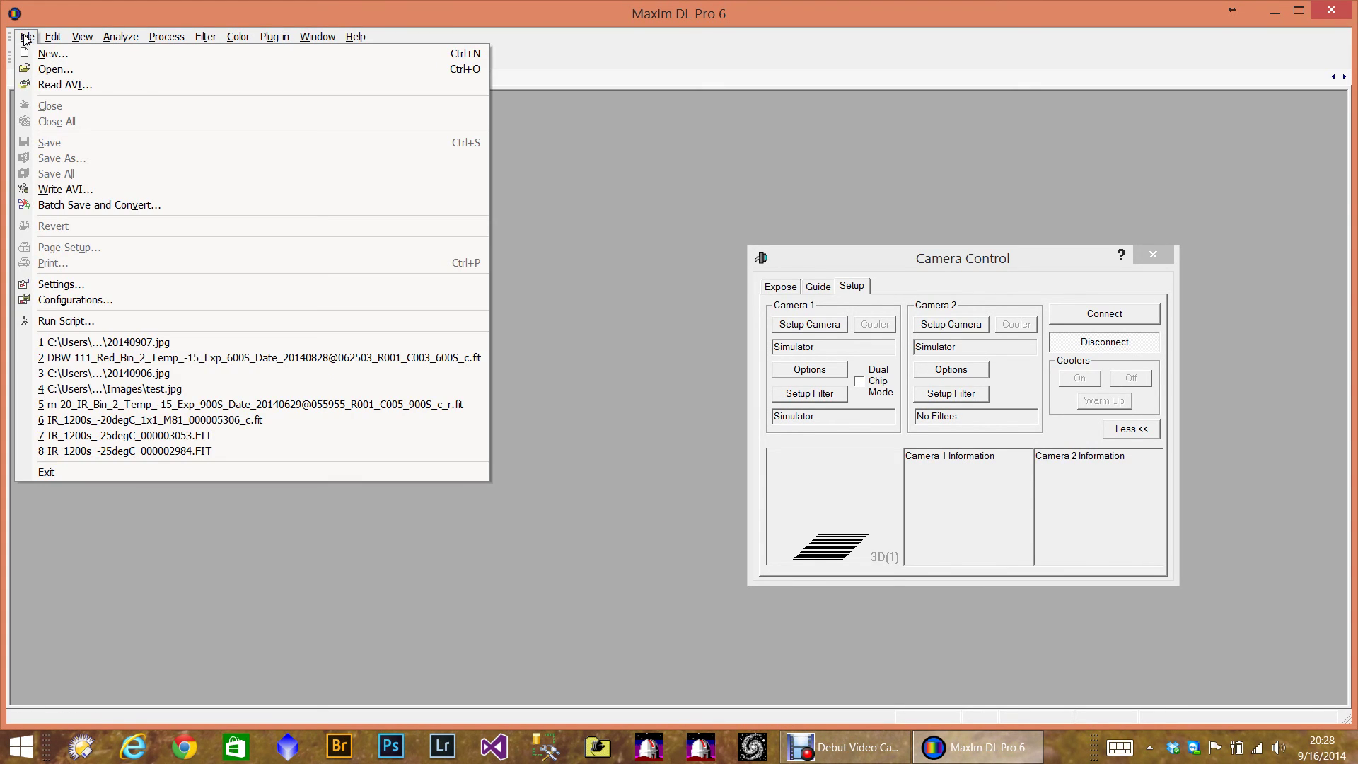
pyautogui.click(70, 284)
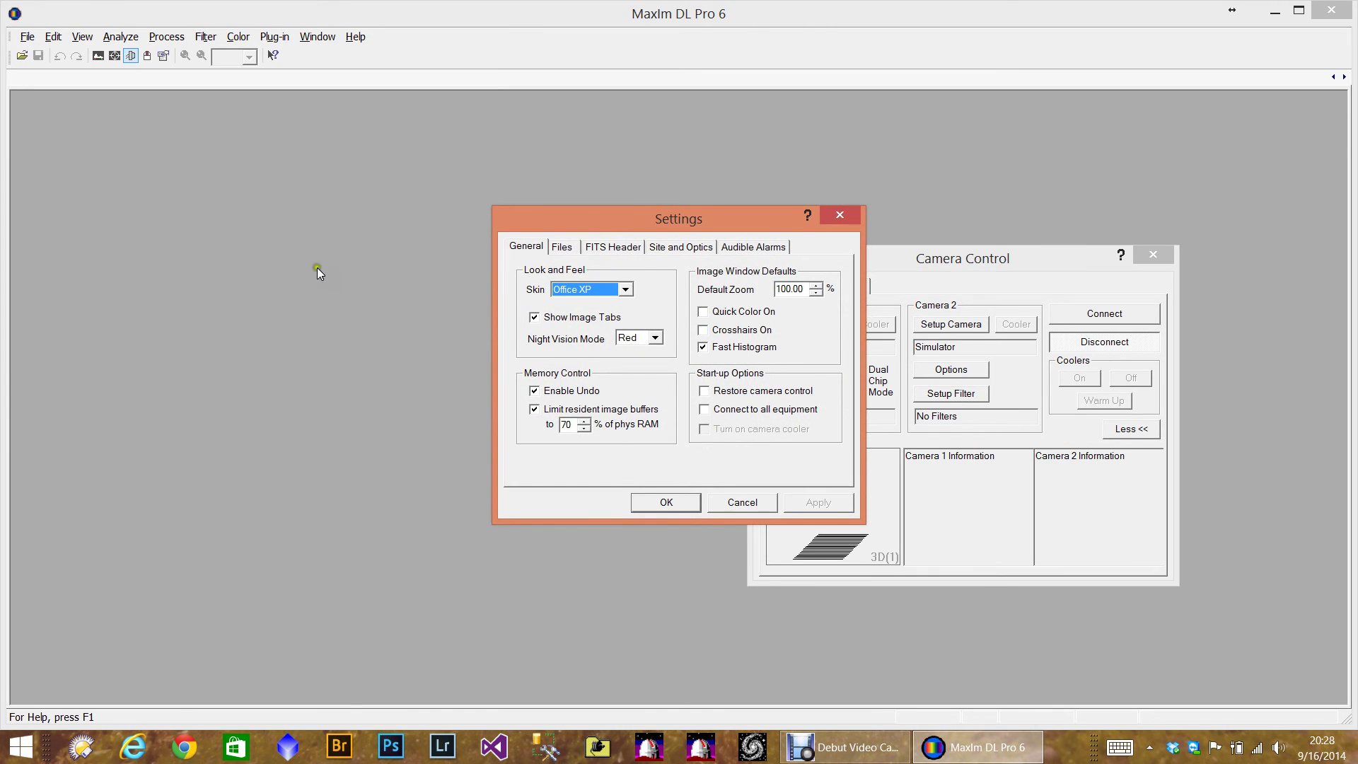
pyautogui.click(560, 247)
pyautogui.click(535, 245)
pyautogui.doubleClick(796, 290)
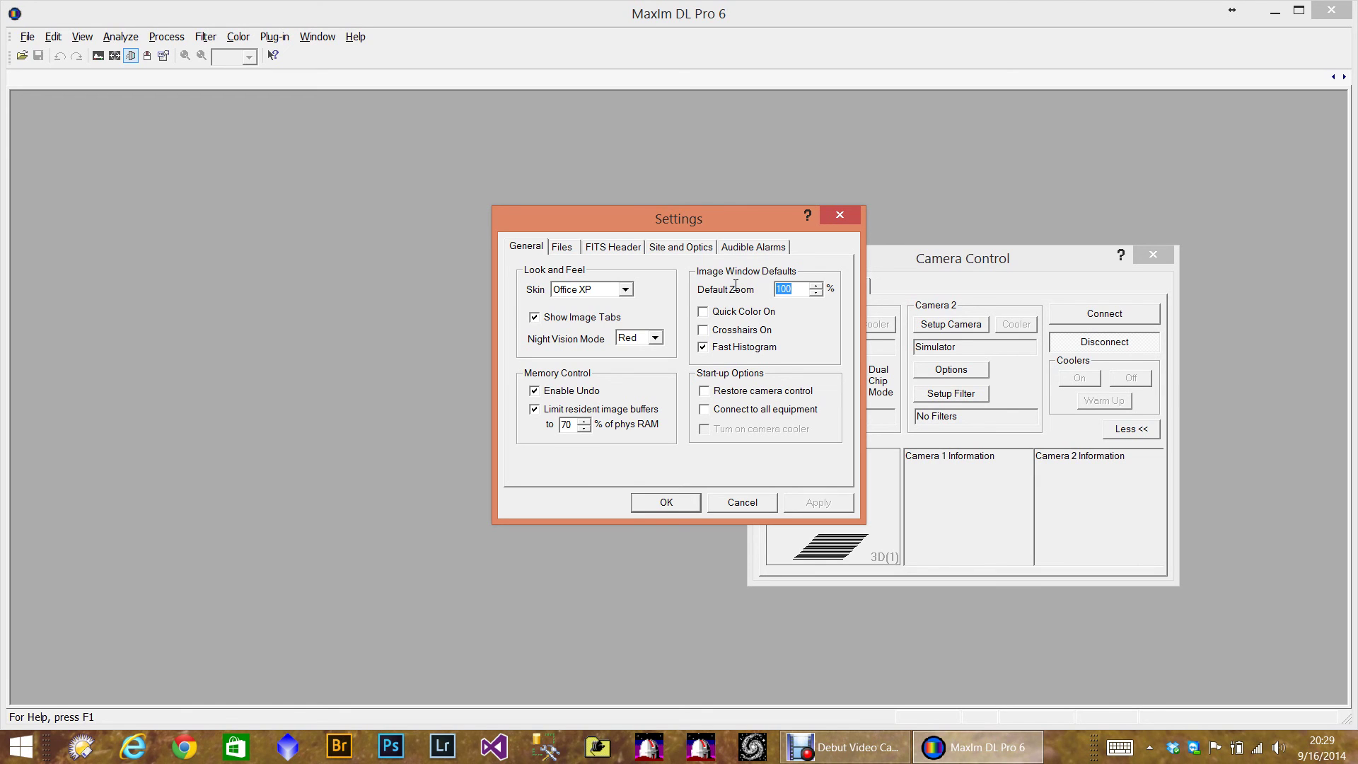
pyautogui.write('35')
# Step: Set 2032 mm focal length, 250 mm aperture, 20% obstruction, with the guide scope the same as the main scope
pyautogui.click(683, 247)
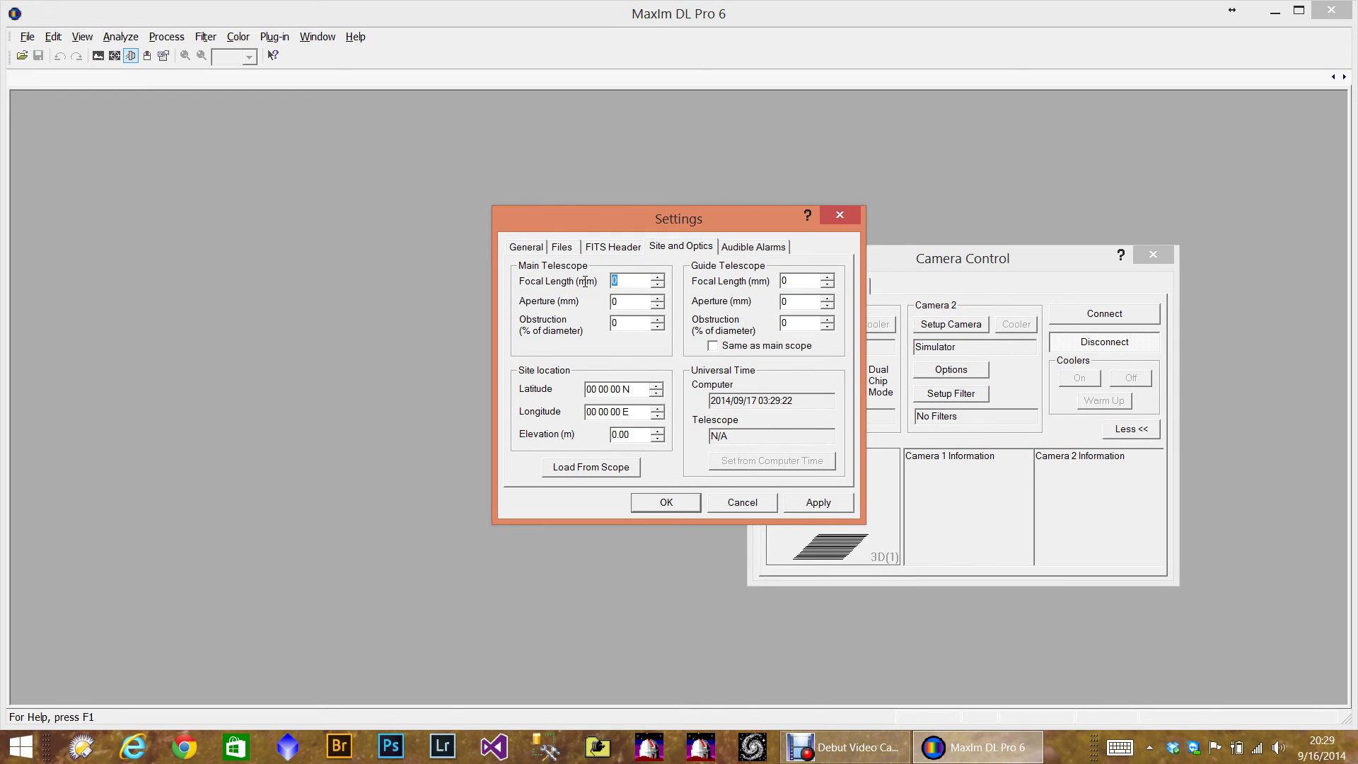
pyautogui.write('032')
pyautogui.press('Tab')
pyautogui.write('25')
pyautogui.doubleClick(626, 326)
pyautogui.write('20')
pyautogui.click(720, 349)
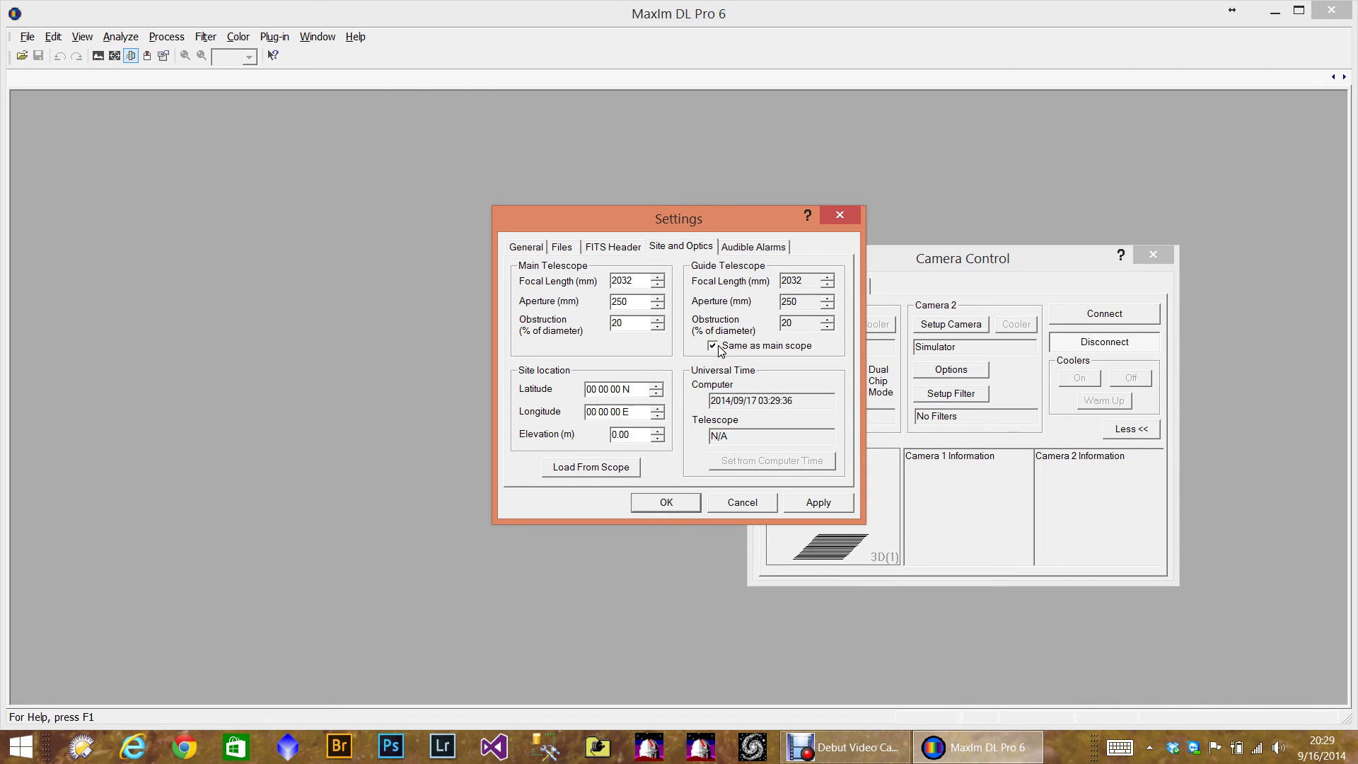
# Step: Set the site latitude to 32 N and longitude to 110 W
pyautogui.click(591, 389)
pyautogui.write('32')
pyautogui.click(591, 412)
pyautogui.write('110')
pyautogui.click(649, 415)
pyautogui.press('BackSpace')
pyautogui.write('W')
# Step: Set the exposure-completed, exposure-aborted and sequence-completed alarm sounds to None
pyautogui.click(733, 249)
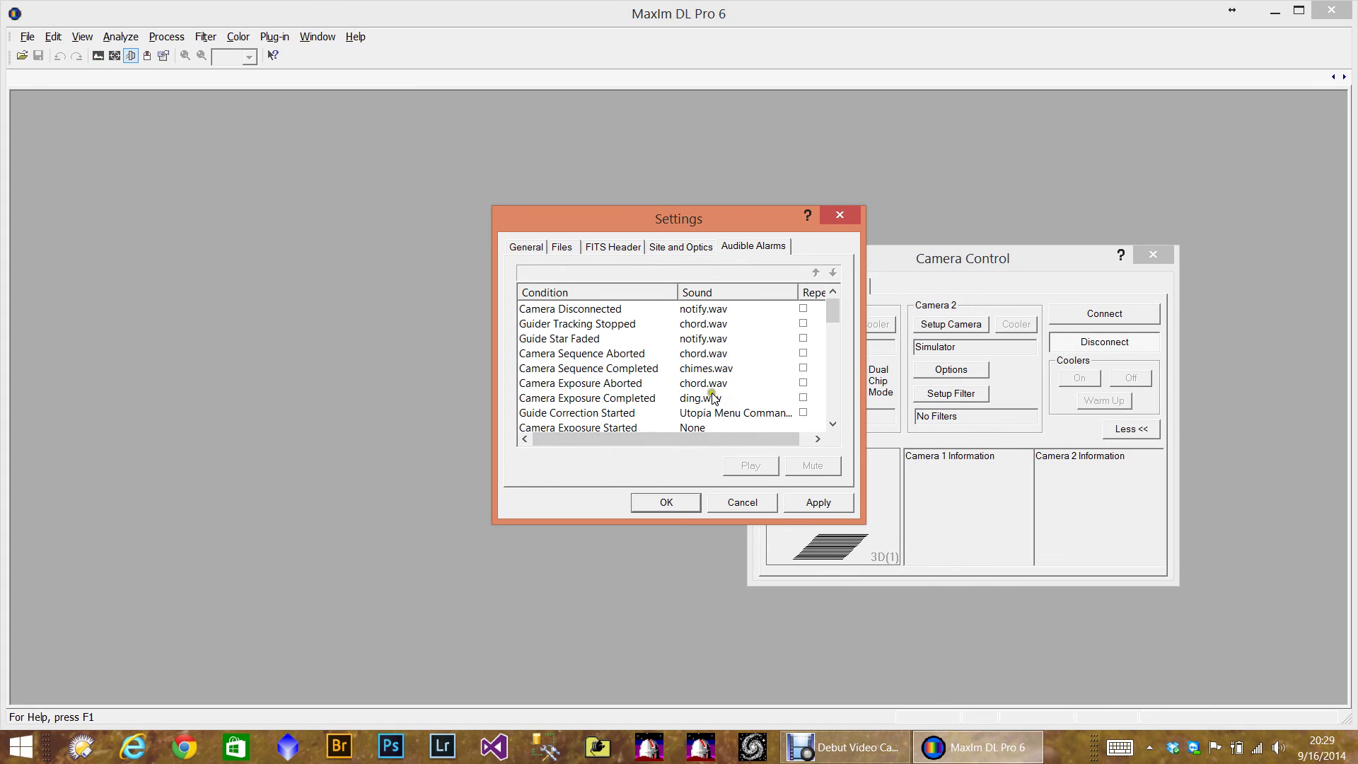
pyautogui.click(692, 401)
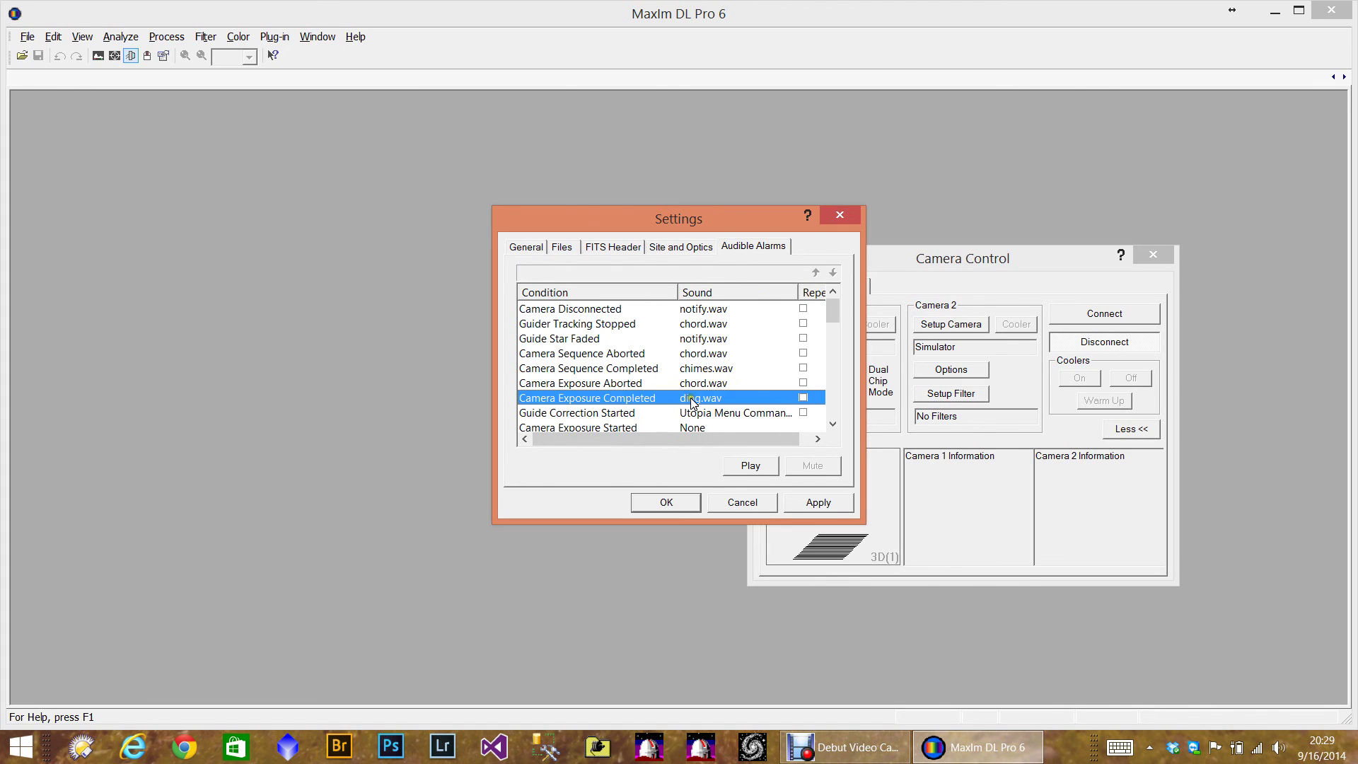
pyautogui.click(692, 402)
pyautogui.click(707, 428)
pyautogui.click(704, 383)
pyautogui.click(704, 383)
pyautogui.click(708, 412)
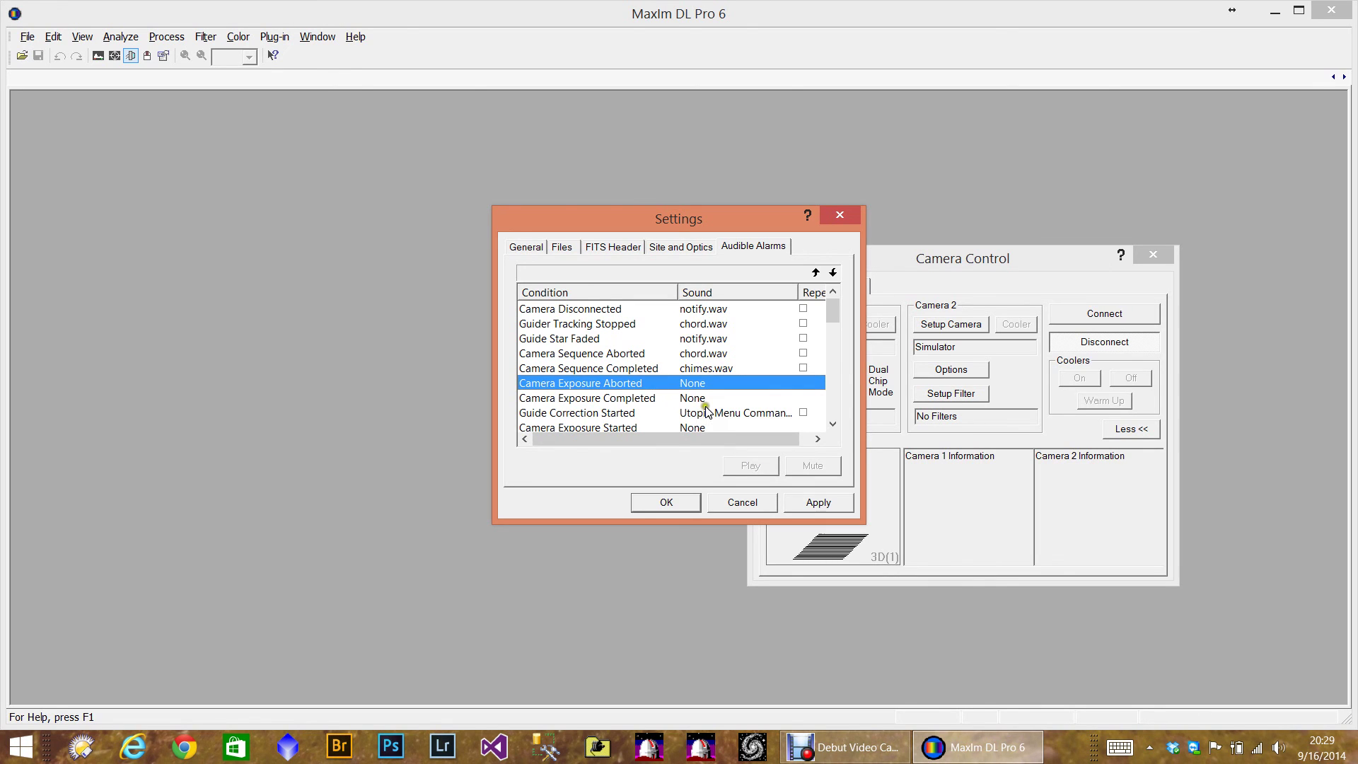
pyautogui.click(707, 369)
pyautogui.click(707, 369)
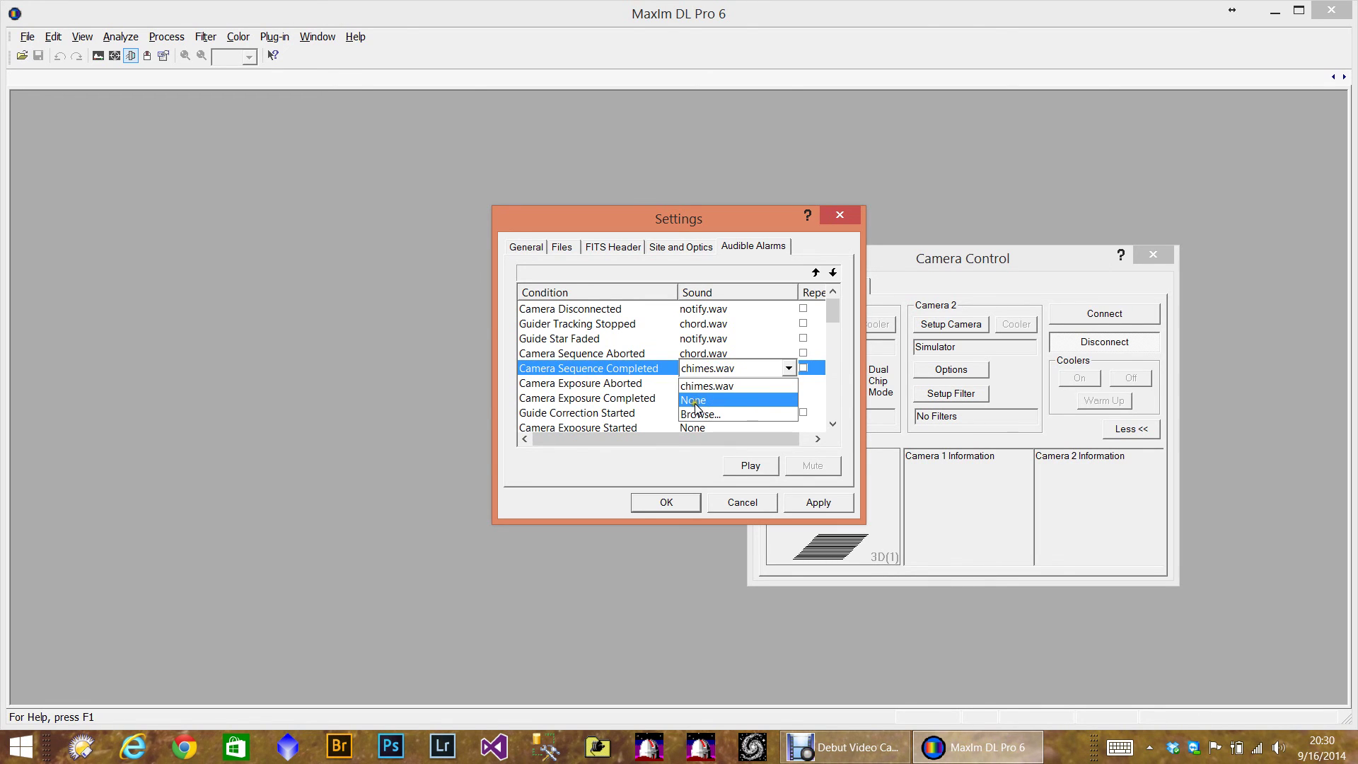
pyautogui.click(694, 401)
# Step: Set FITS header TELESCOP to GSO 10 inch RC and INSTRUME to QSI
pyautogui.click(562, 246)
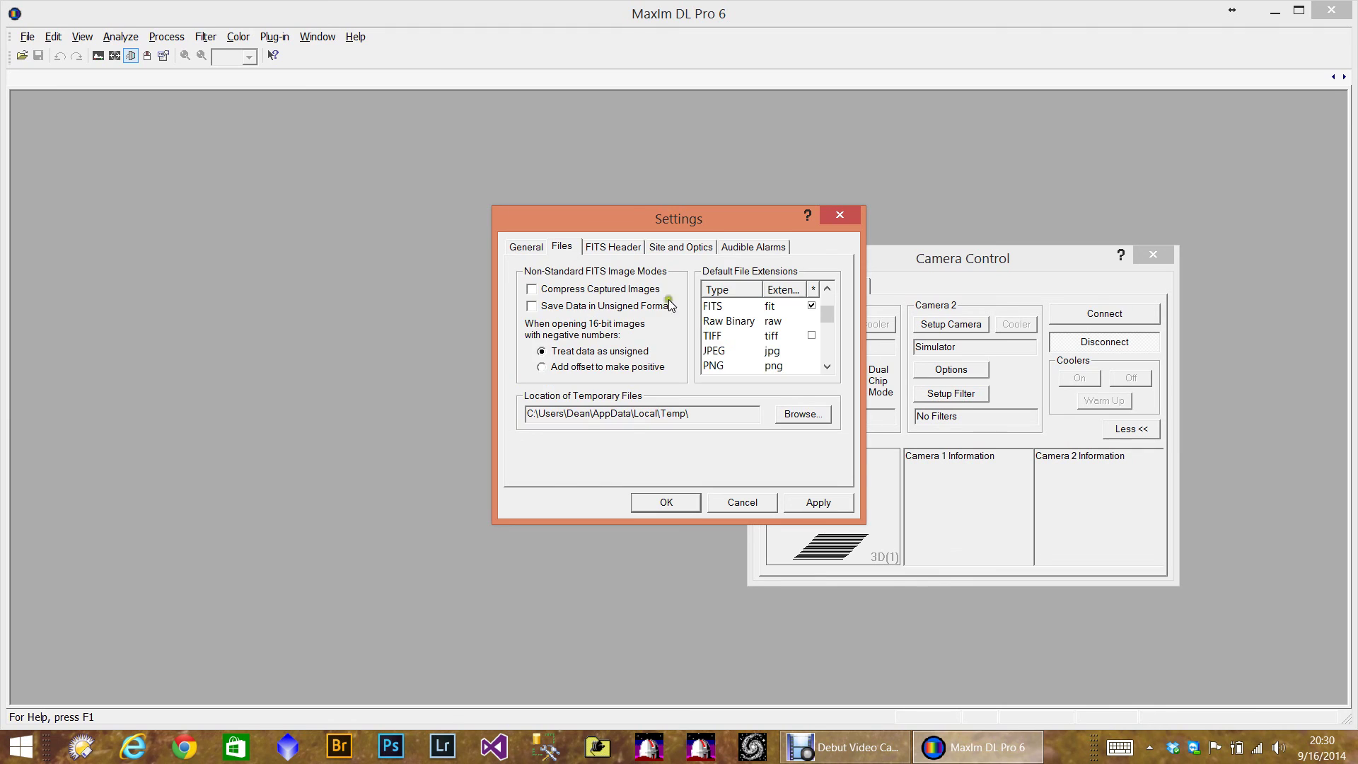
pyautogui.click(614, 247)
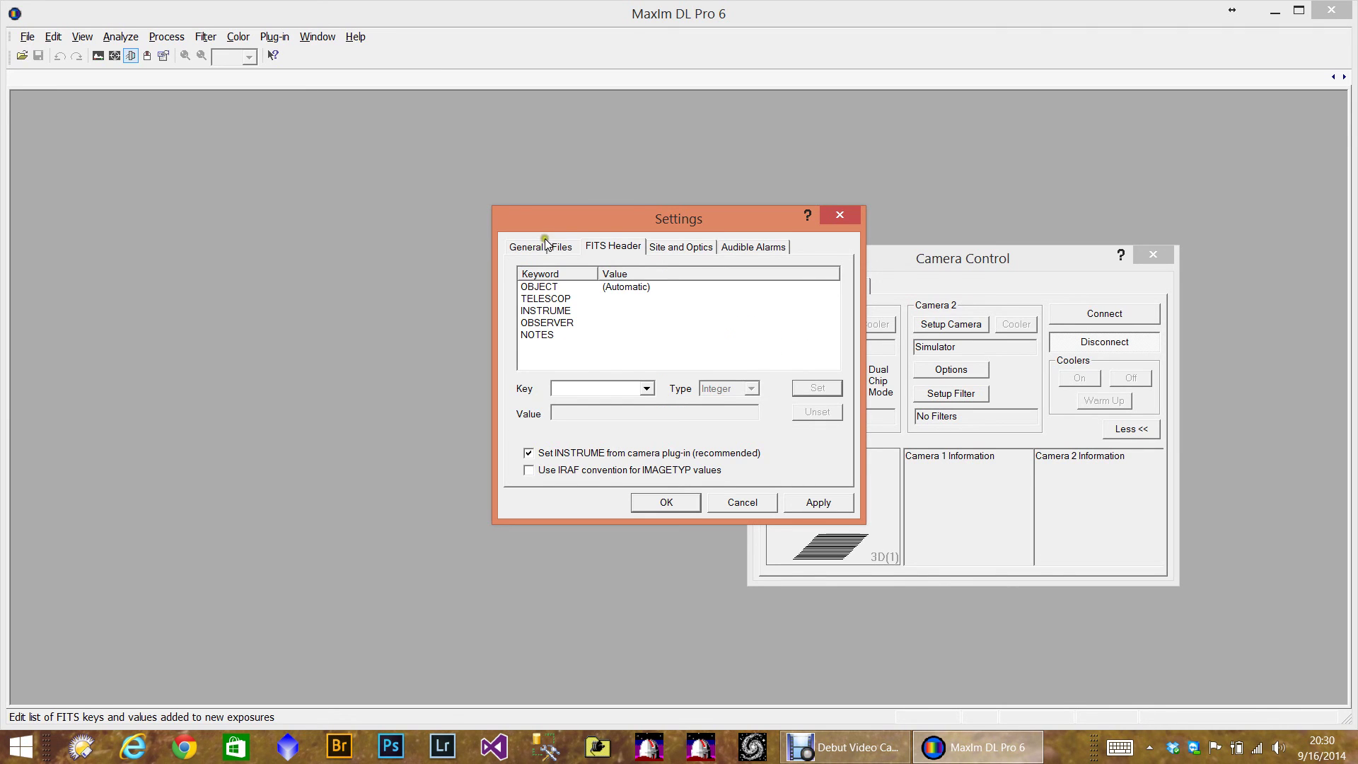
pyautogui.click(560, 298)
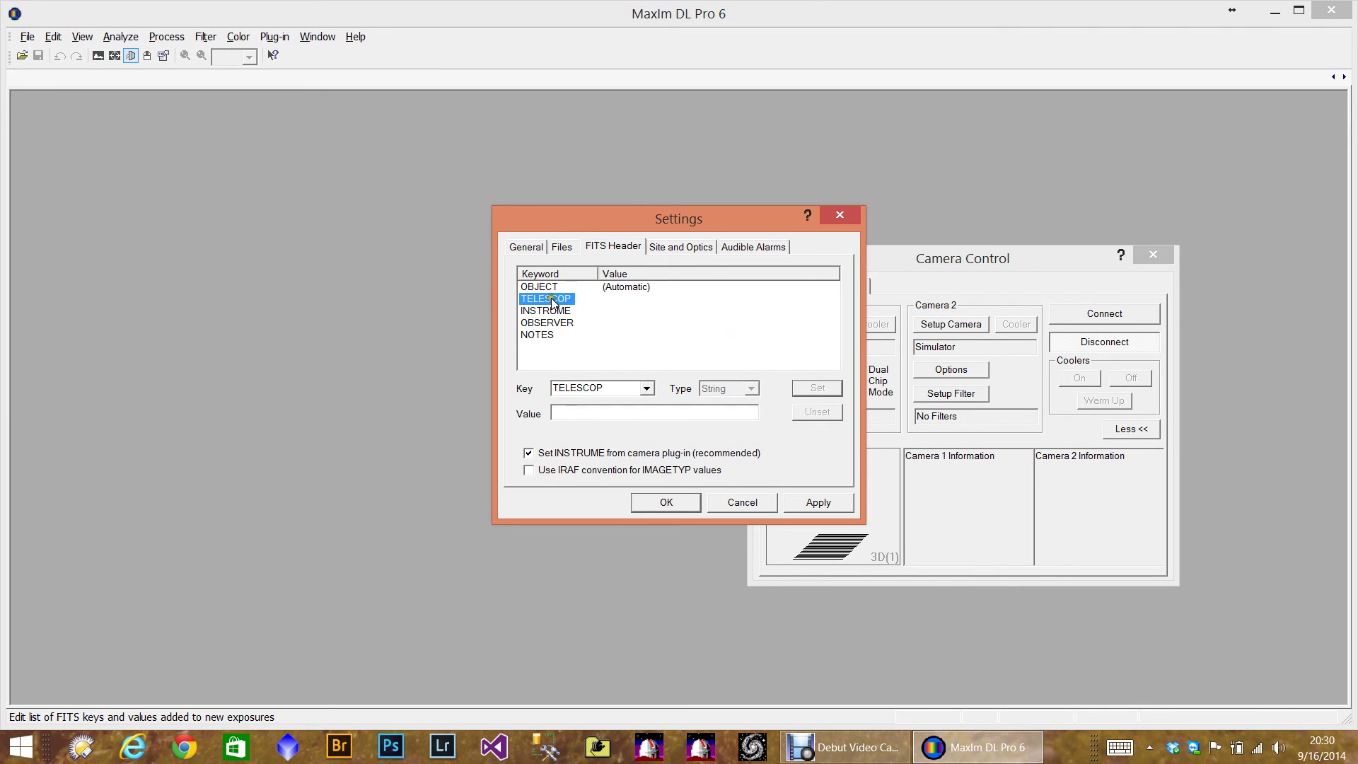
pyautogui.click(582, 413)
pyautogui.write('GSC')
pyautogui.write('O ')
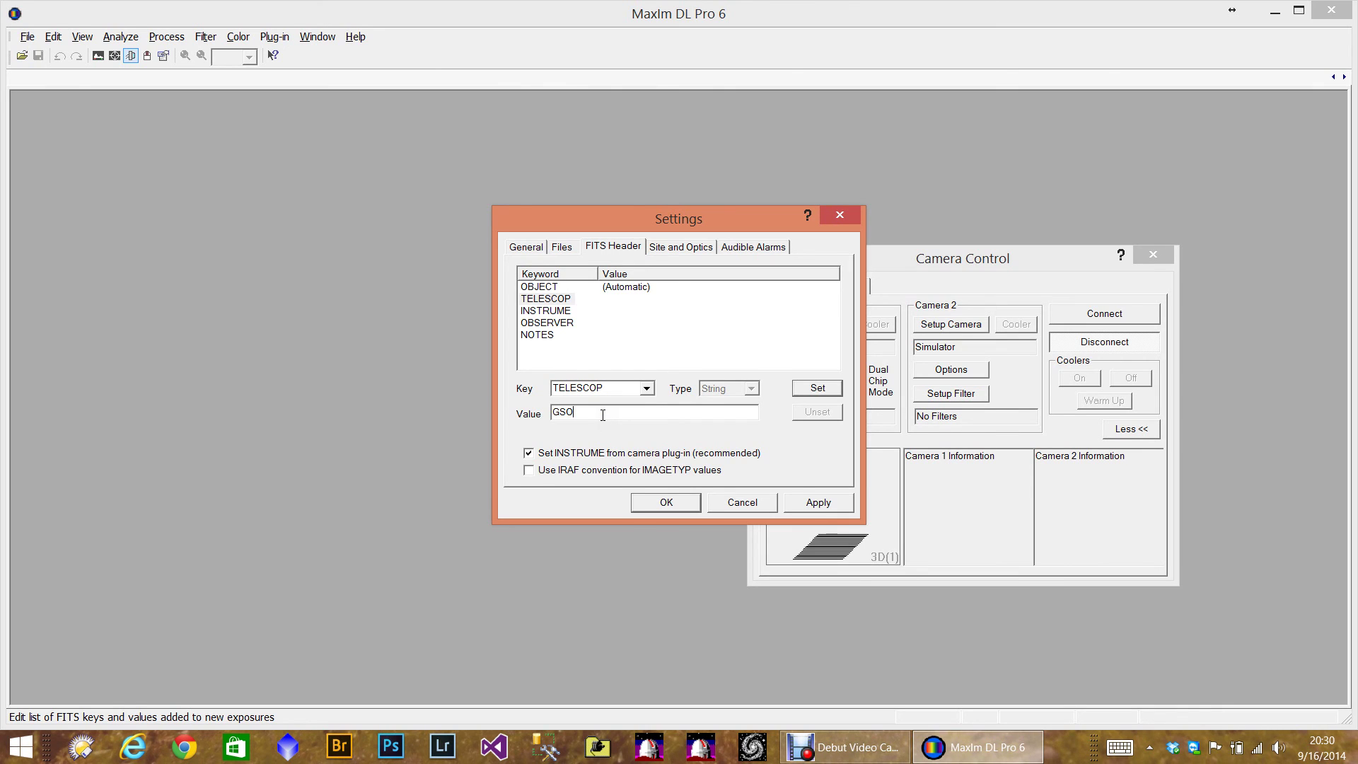
pyautogui.write('10 inch RC')
pyautogui.click(801, 389)
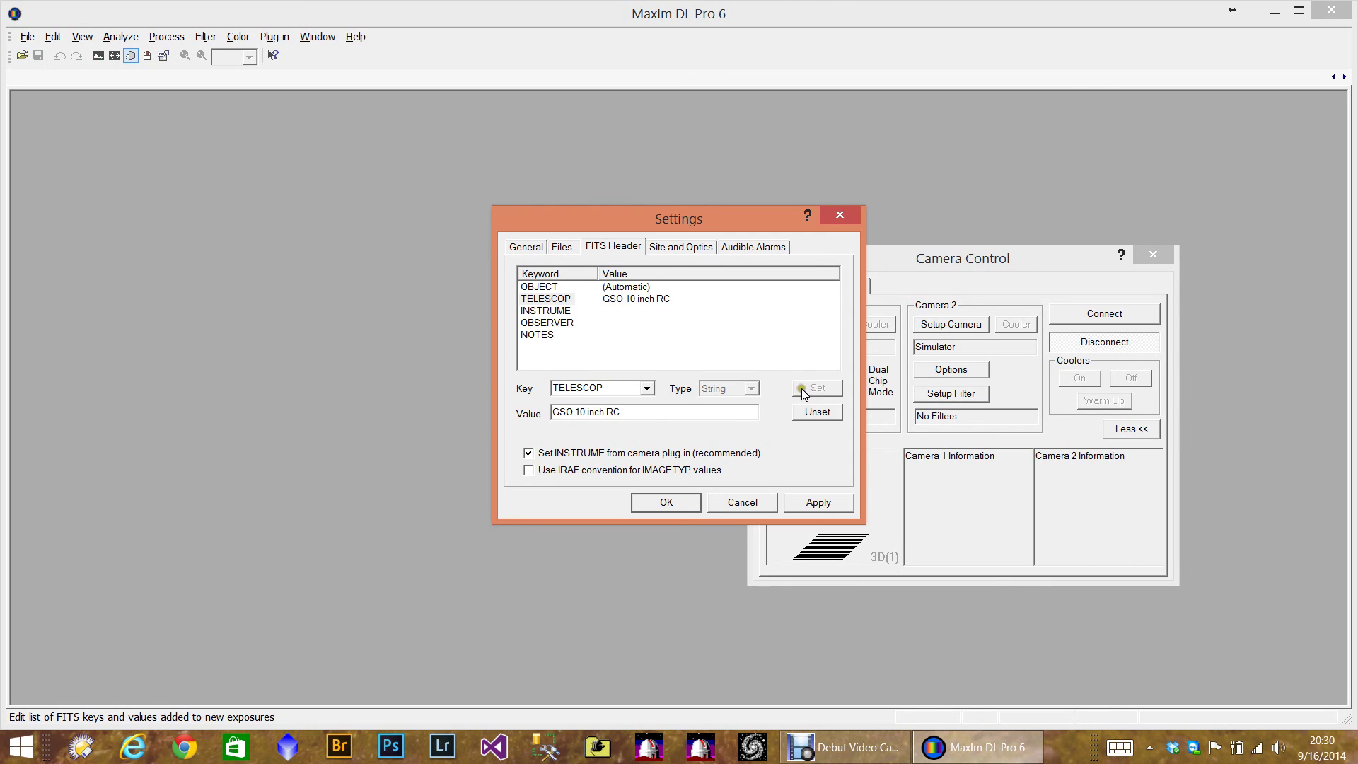
pyautogui.click(568, 312)
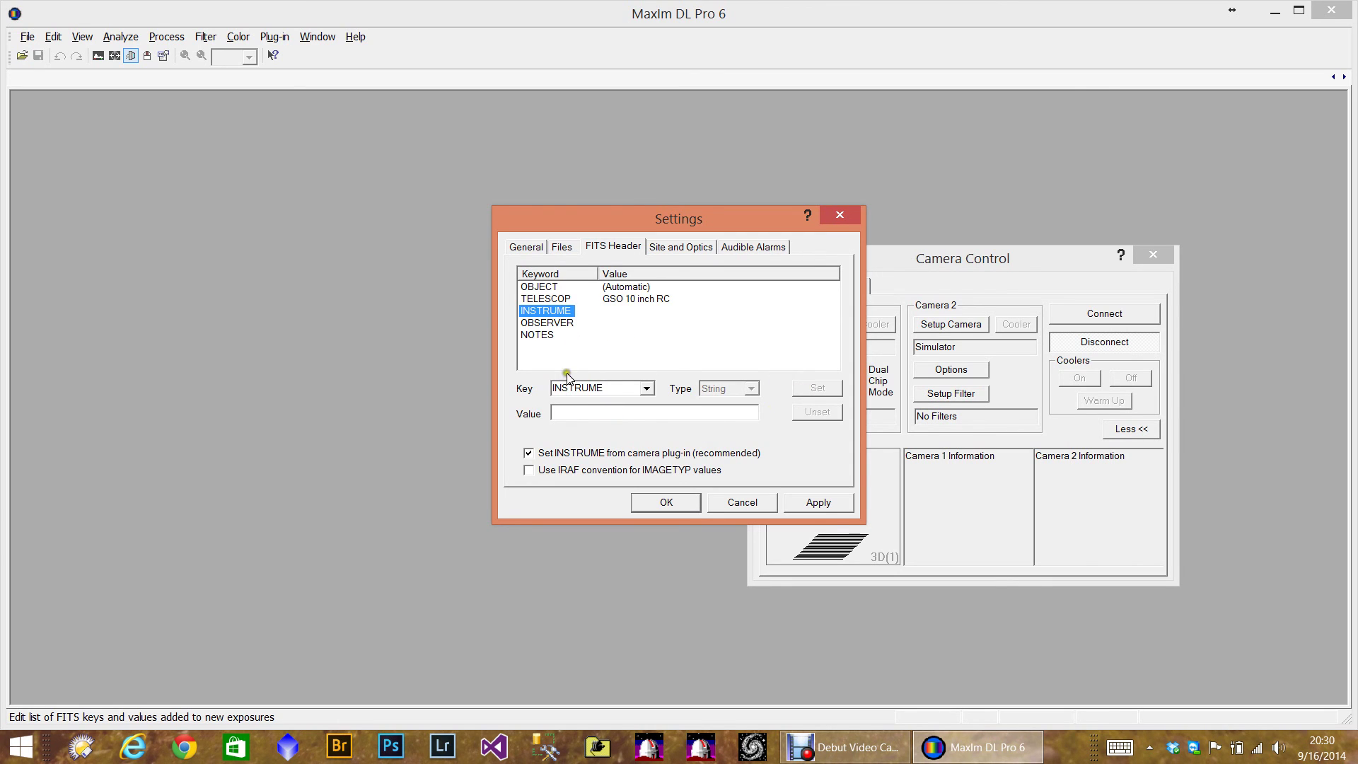
pyautogui.click(583, 417)
pyautogui.write('QSI')
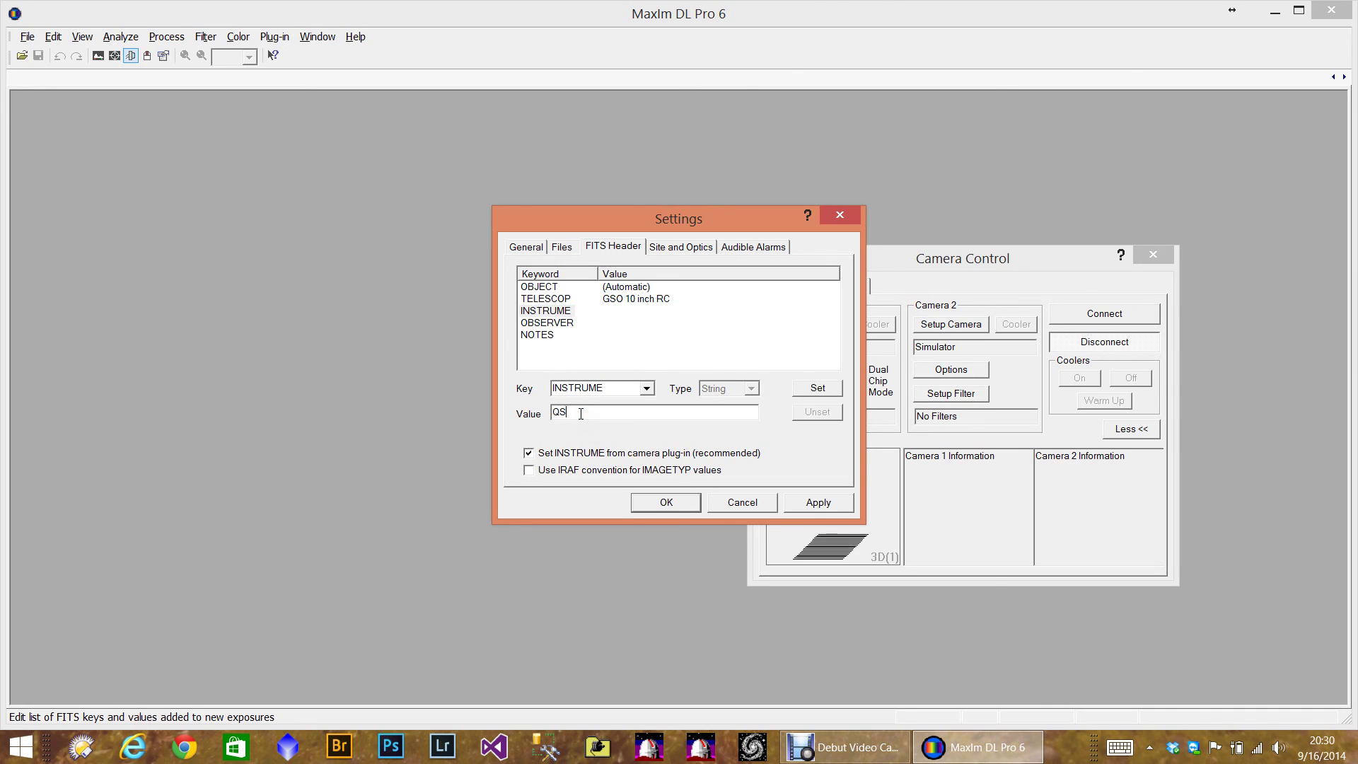
pyautogui.click(810, 389)
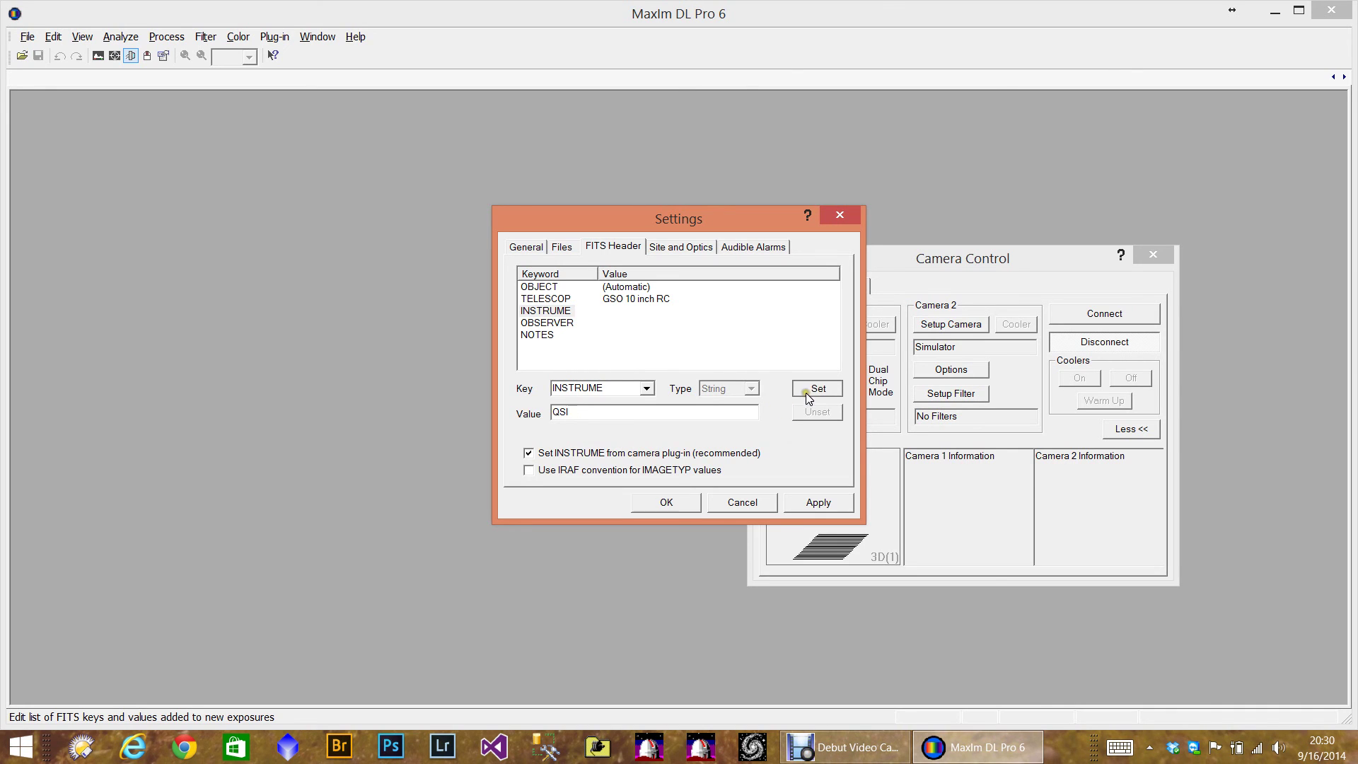
# Step: Store the observer's name in the OBSERVER keyword and accept the settings
pyautogui.click(560, 326)
pyautogui.click(584, 415)
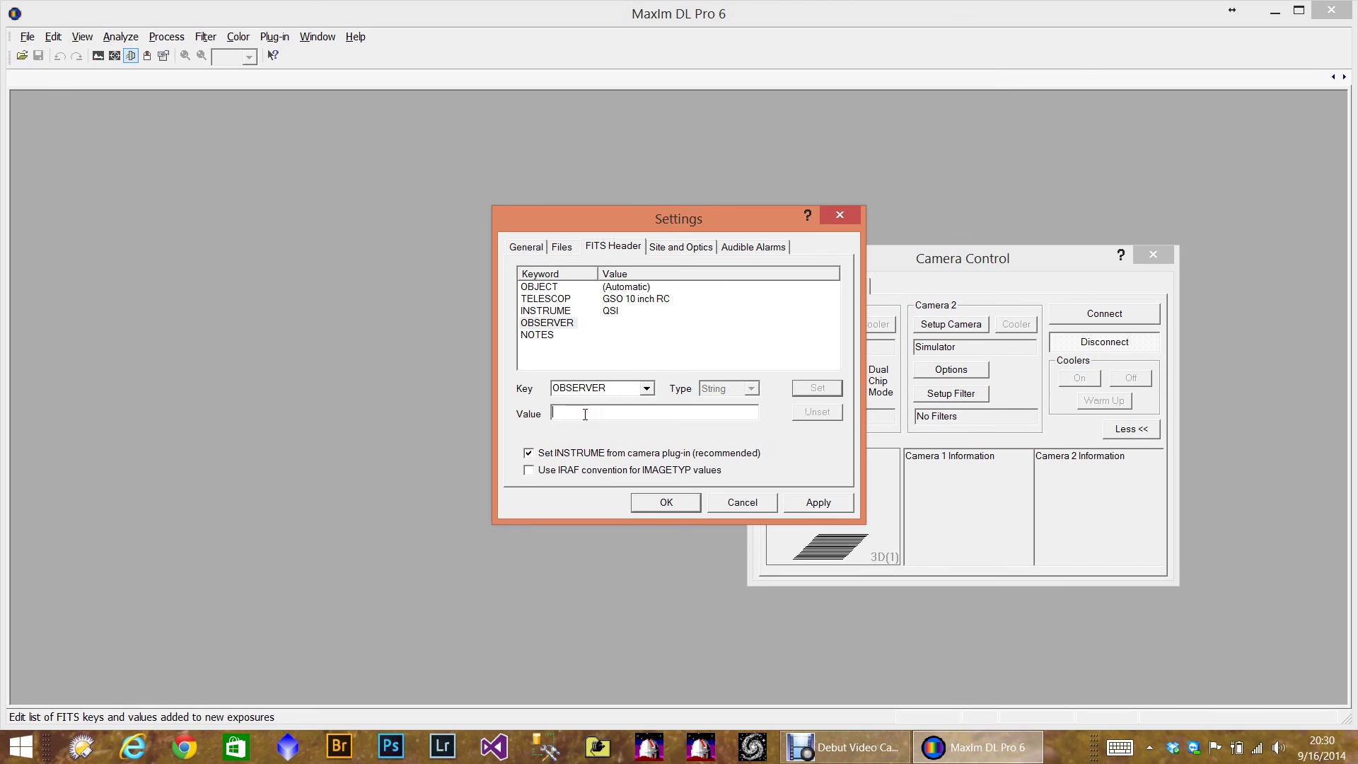
pyautogui.write('Dean')
pyautogui.click(804, 387)
pyautogui.click(658, 507)
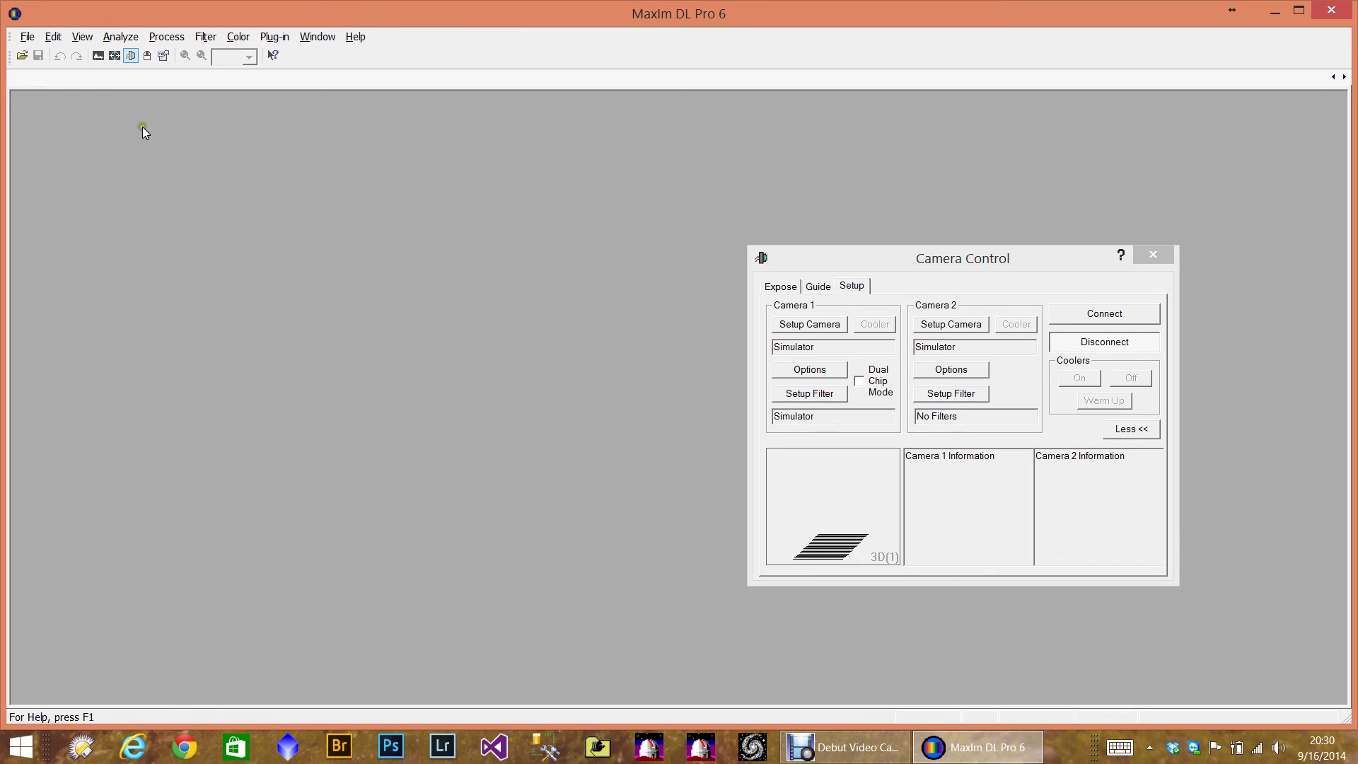
# Step: Switch Camera Control from the Expose page to the Guide page
pyautogui.click(270, 176)
pyautogui.click(774, 287)
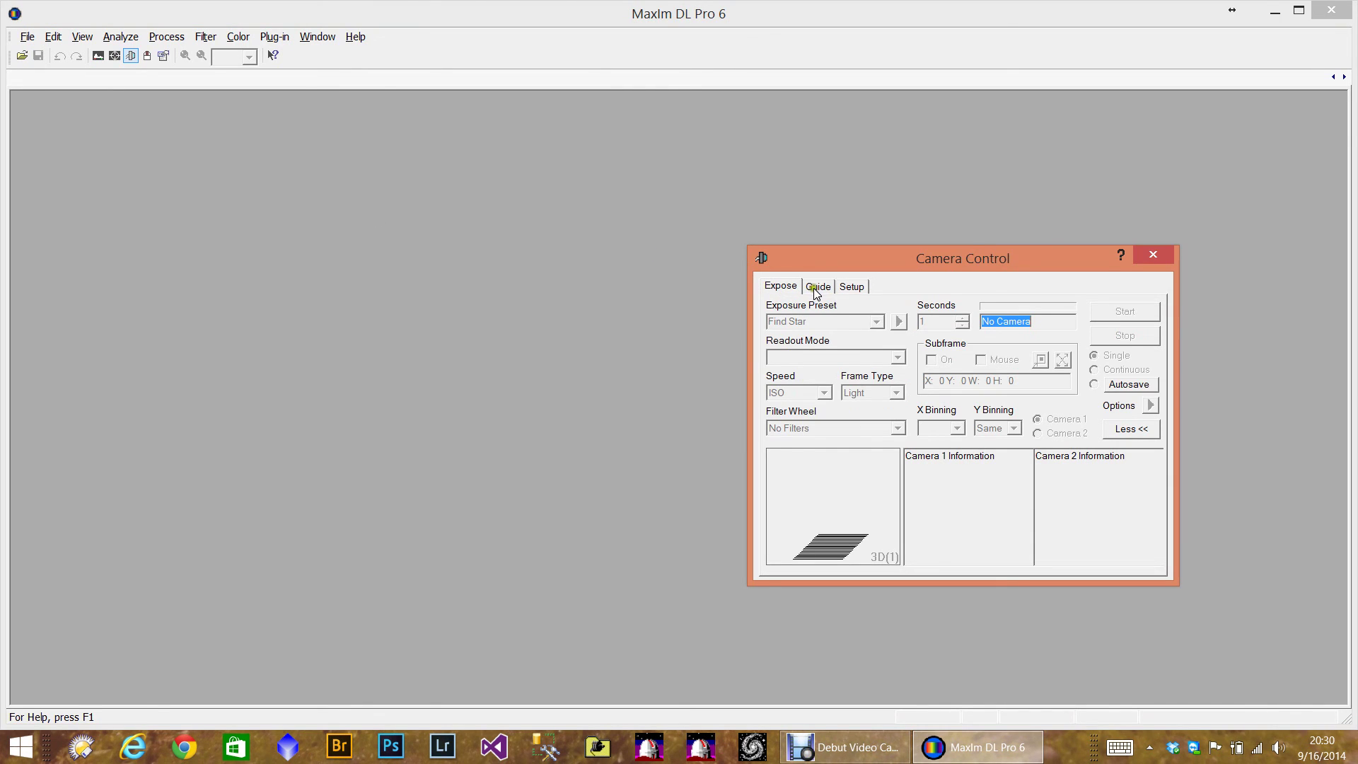
pyautogui.click(819, 288)
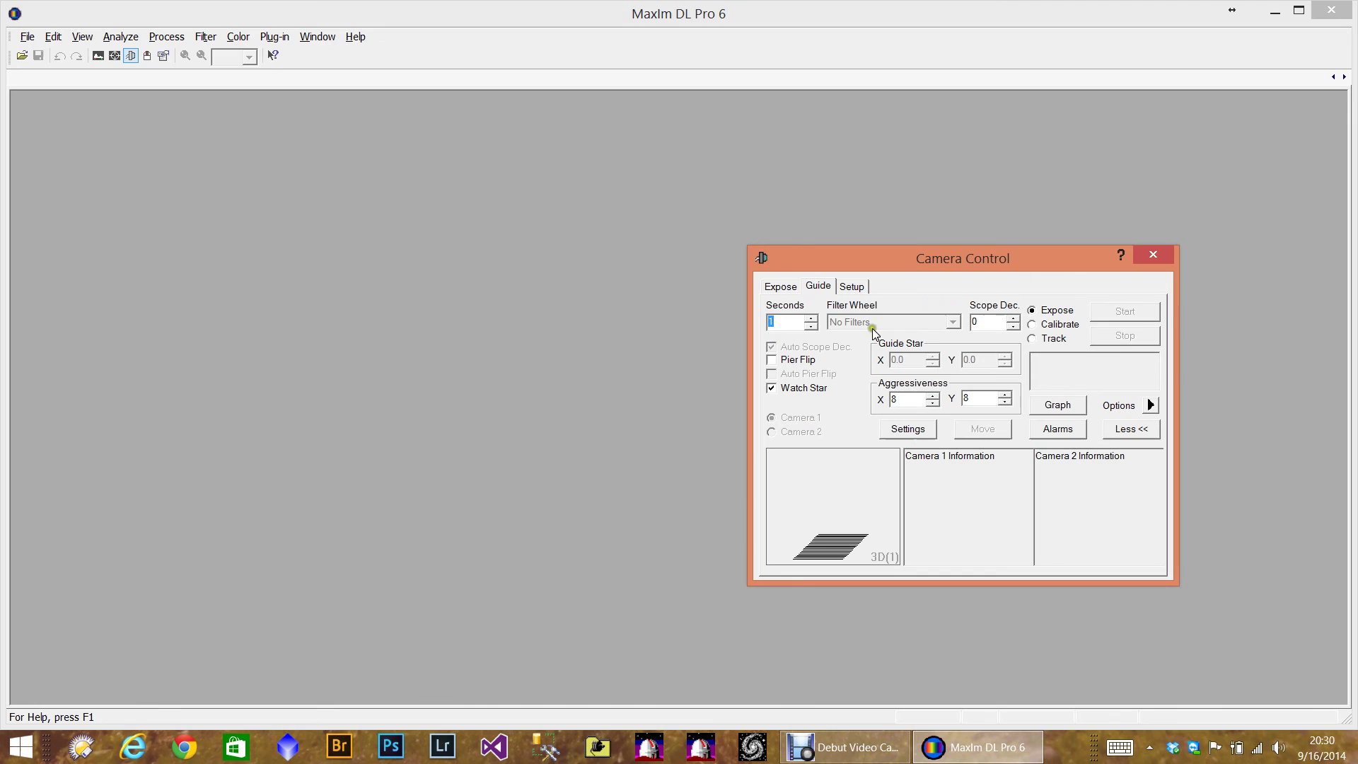